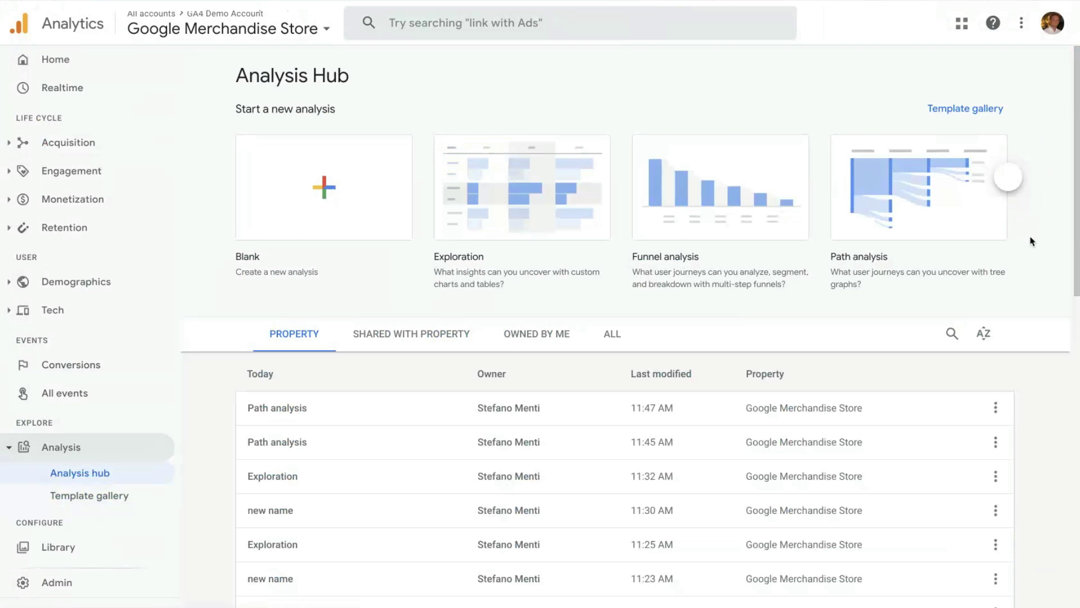
# Start a blank path analysis whose ending point is the purchase event
pyautogui.click(969, 221)
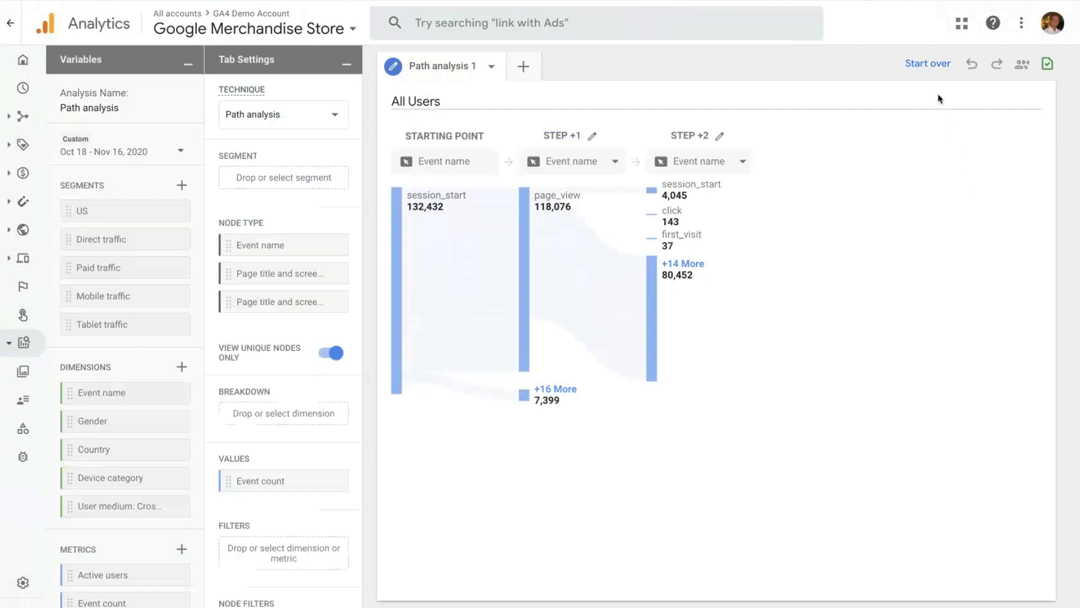
pyautogui.click(916, 64)
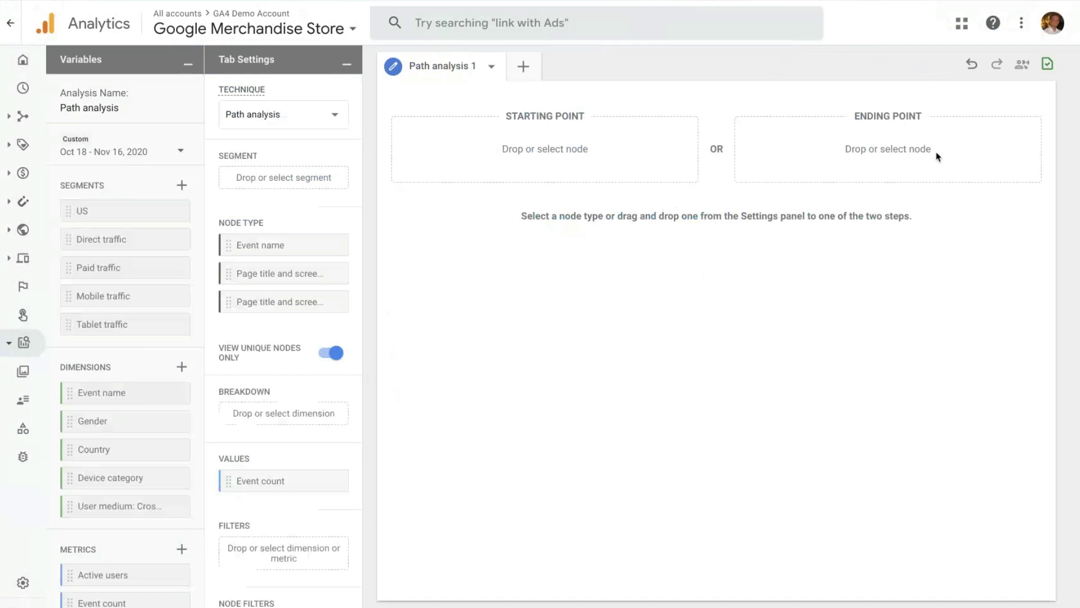
pyautogui.click(891, 137)
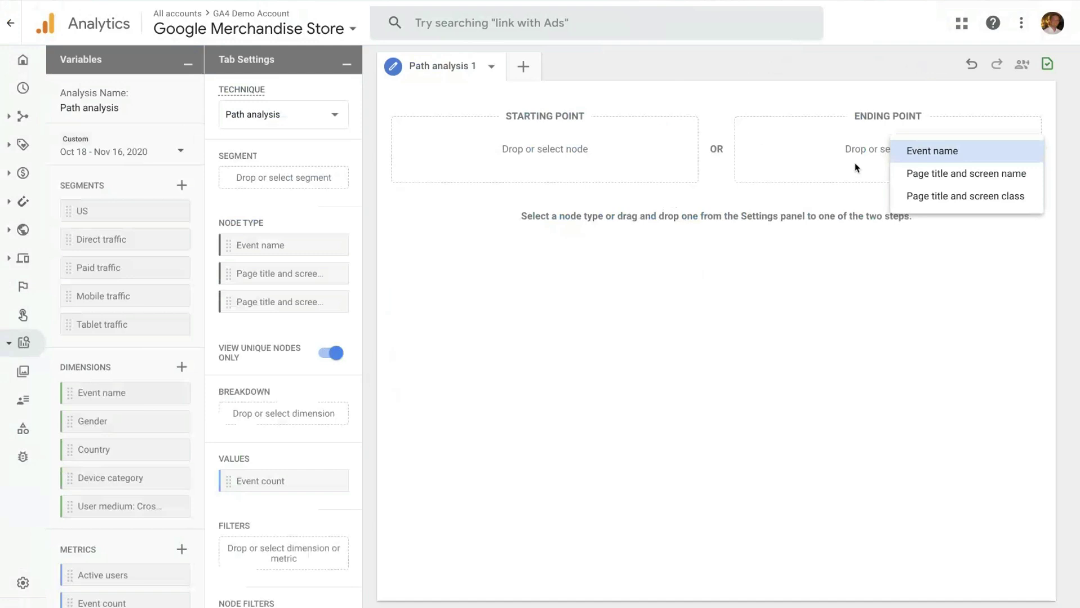
pyautogui.click(912, 150)
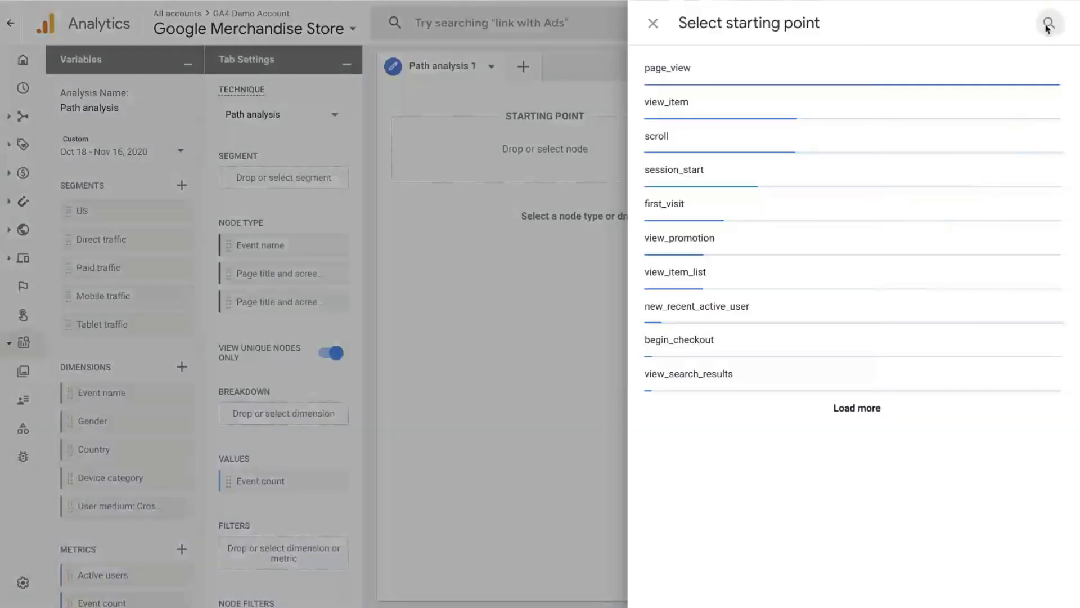
pyautogui.click(1050, 23)
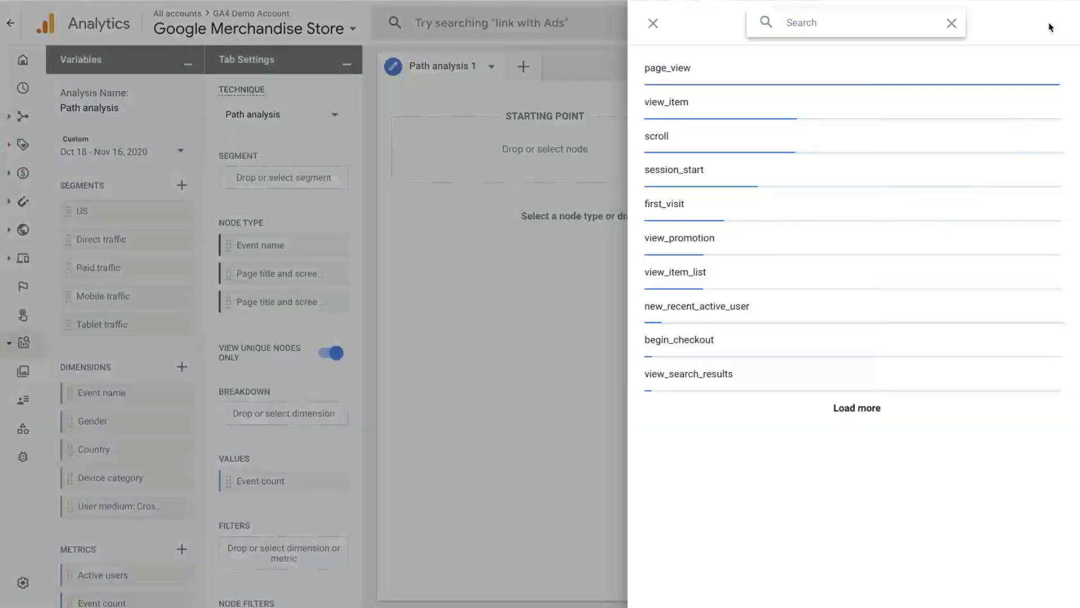
pyautogui.write('purchase')
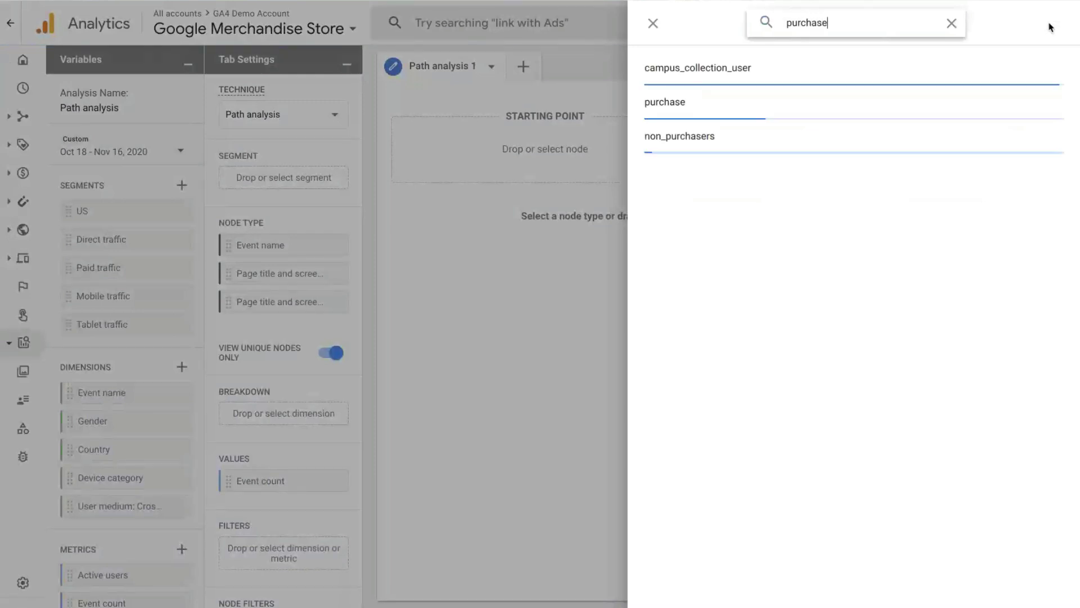
pyautogui.click(871, 68)
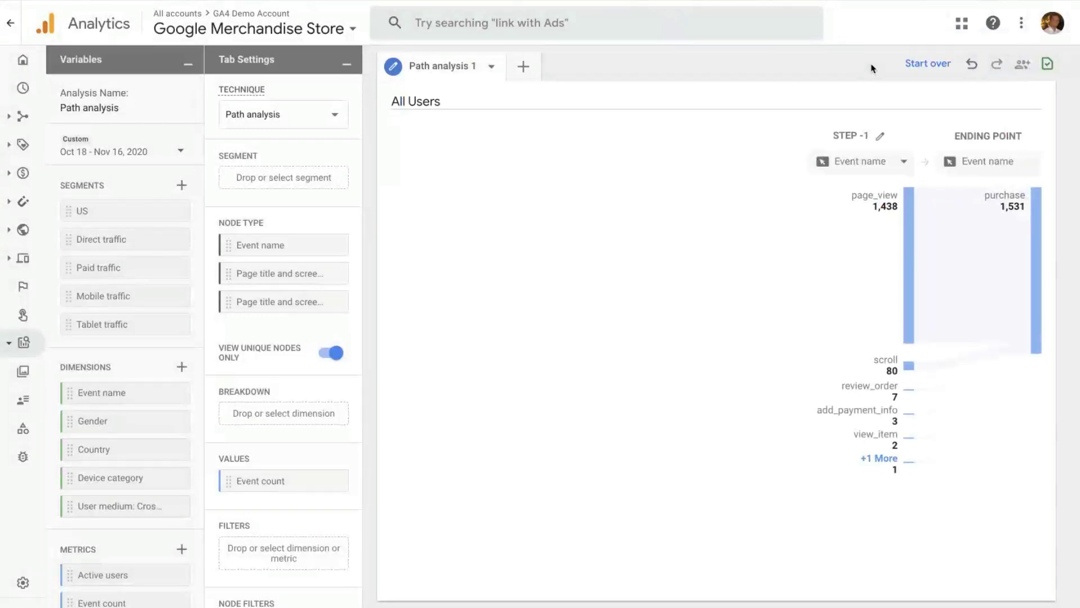
# Expand page_view and scroll, show page titles at STEP -1, and expand Checkout Confirmation
pyautogui.click(906, 251)
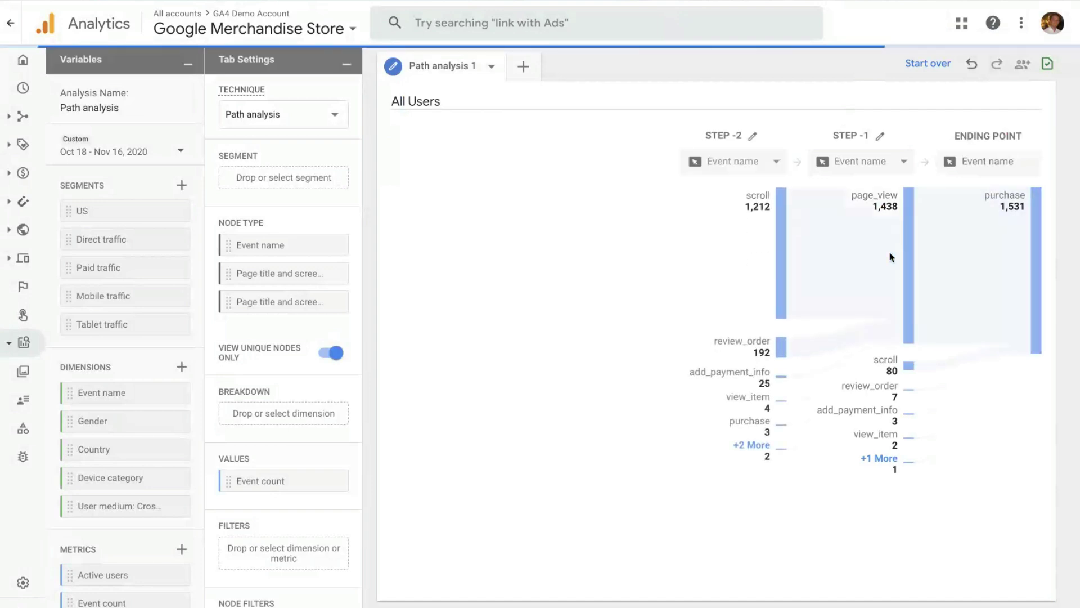
pyautogui.click(783, 246)
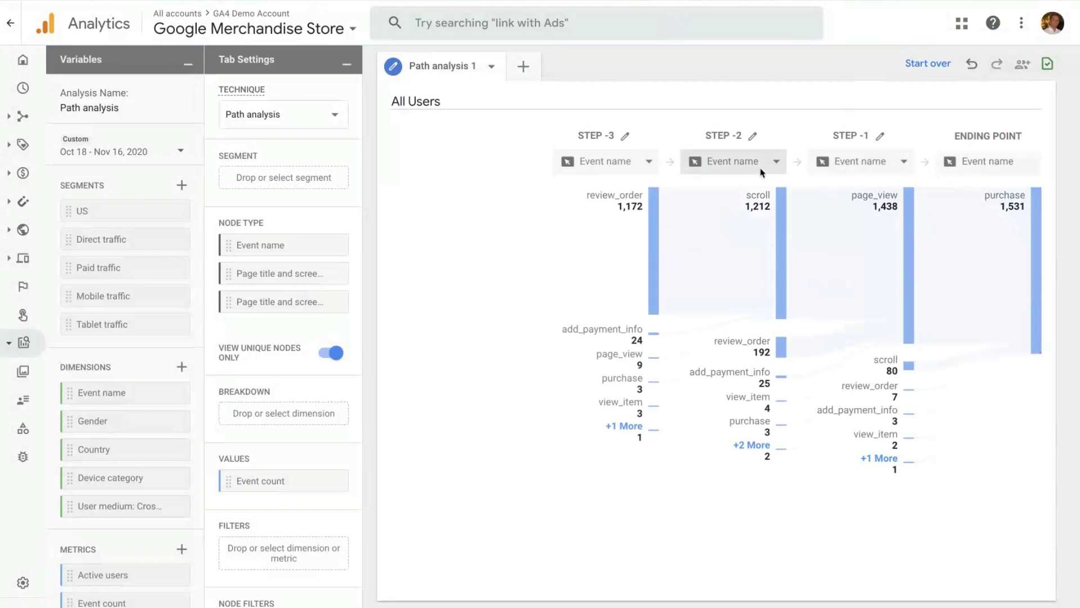
pyautogui.click(904, 163)
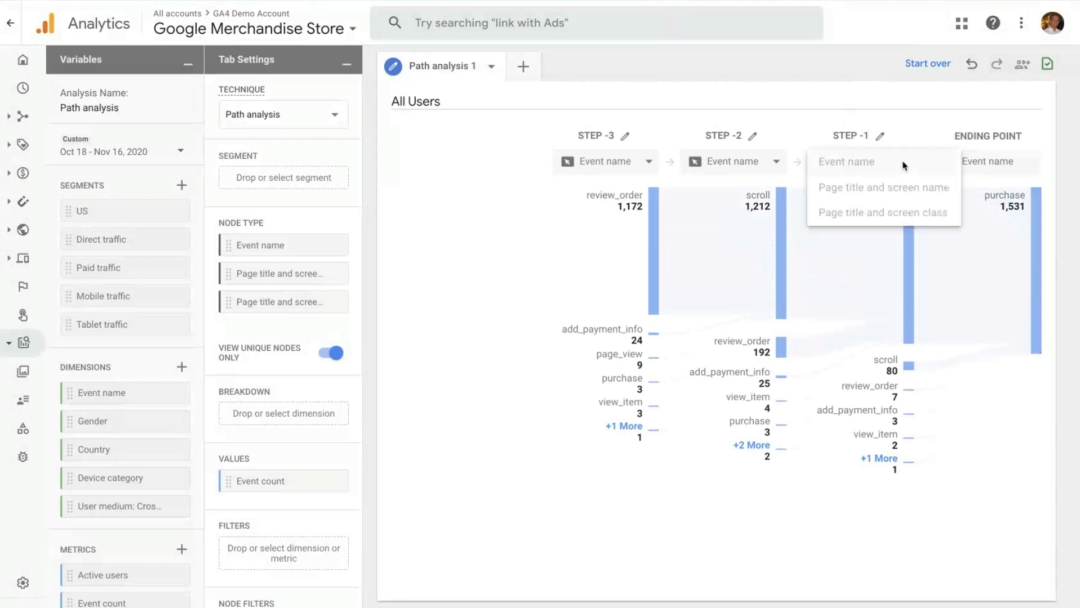
pyautogui.click(899, 194)
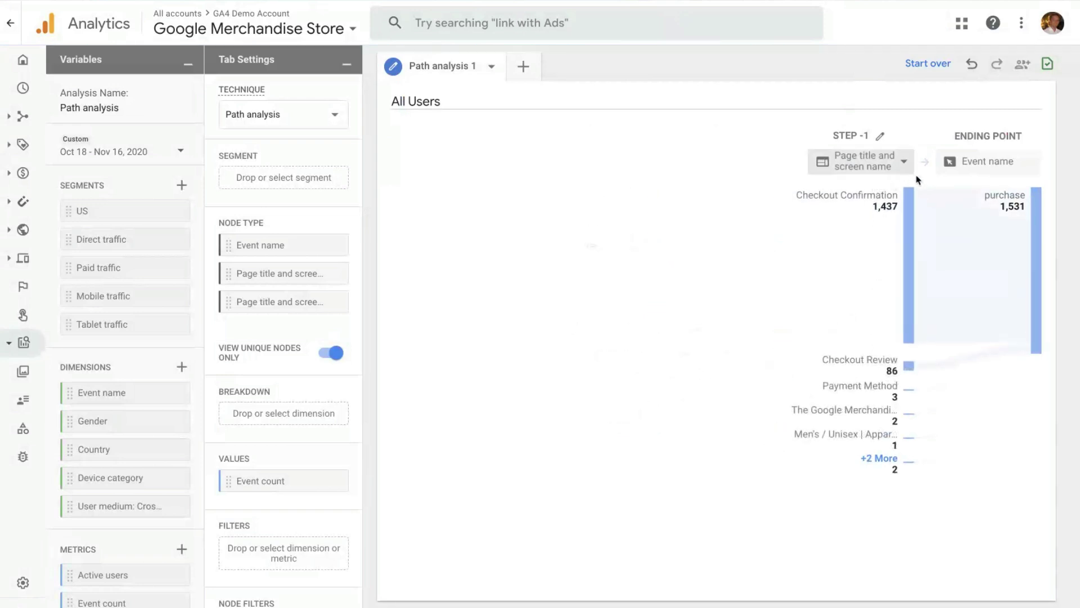
pyautogui.click(912, 251)
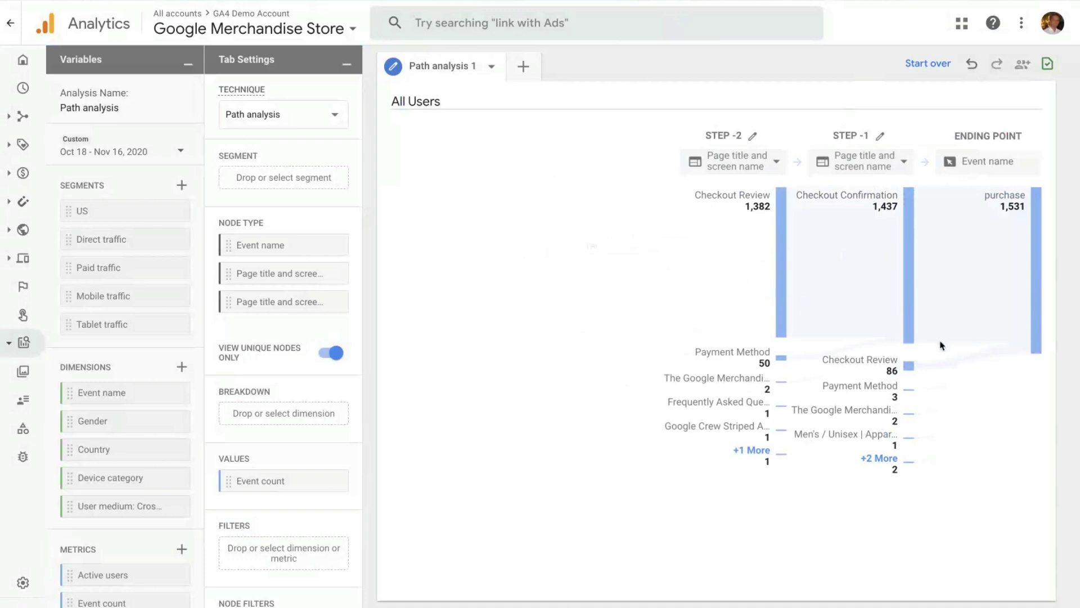
pyautogui.moveTo(789, 387)
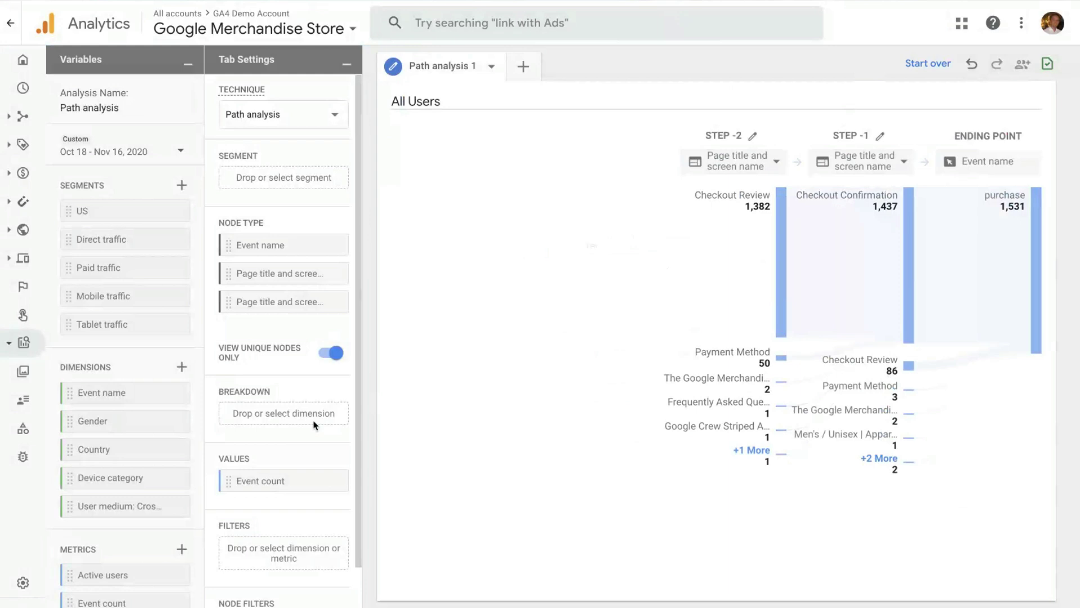
# Add Device category as the path breakdown, showing mobile counts like Checkout Review 77
pyautogui.moveTo(163, 477); pyautogui.dragTo(254, 417)
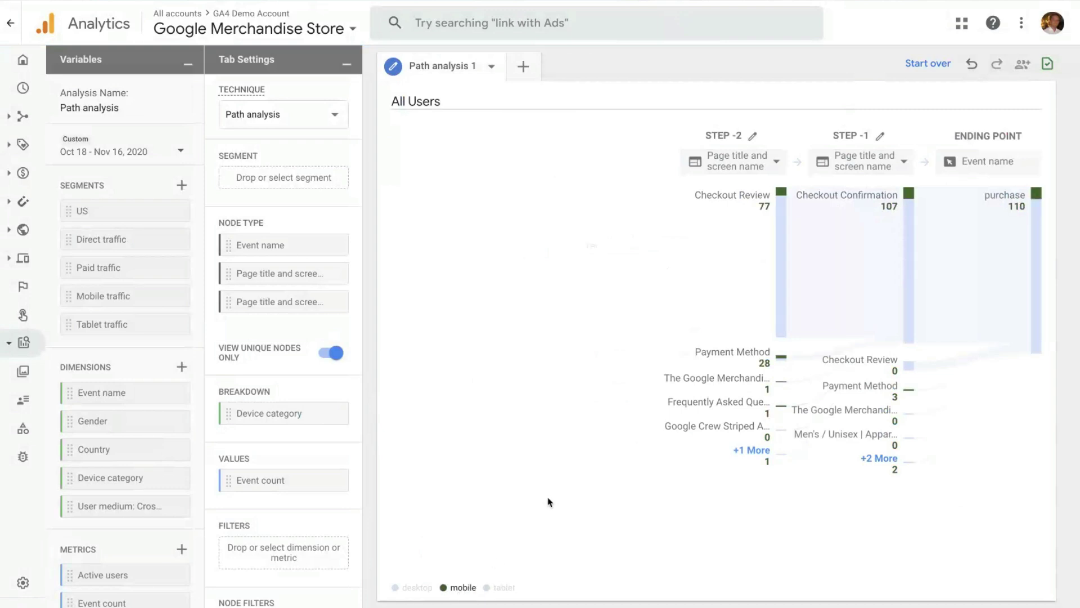
pyautogui.moveTo(781, 202)
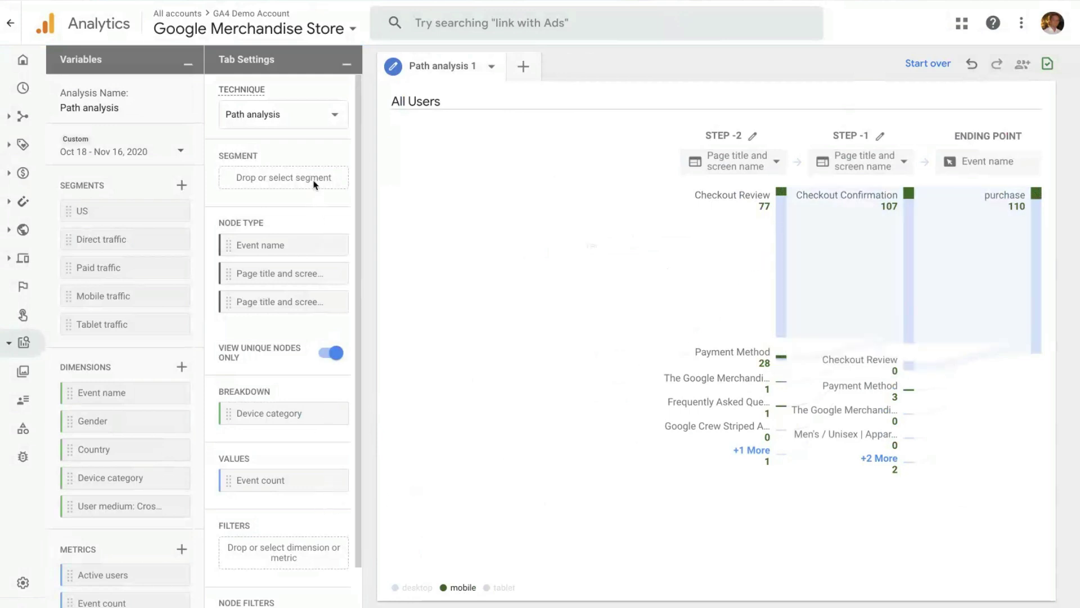
pyautogui.scroll(-1, 306, 523)
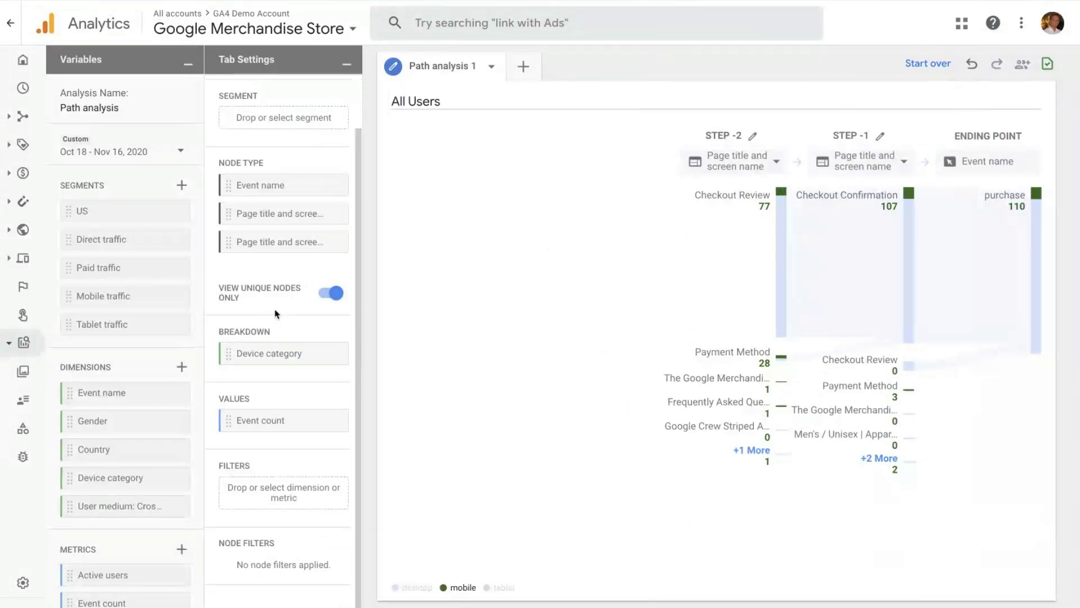
pyautogui.moveTo(277, 306)
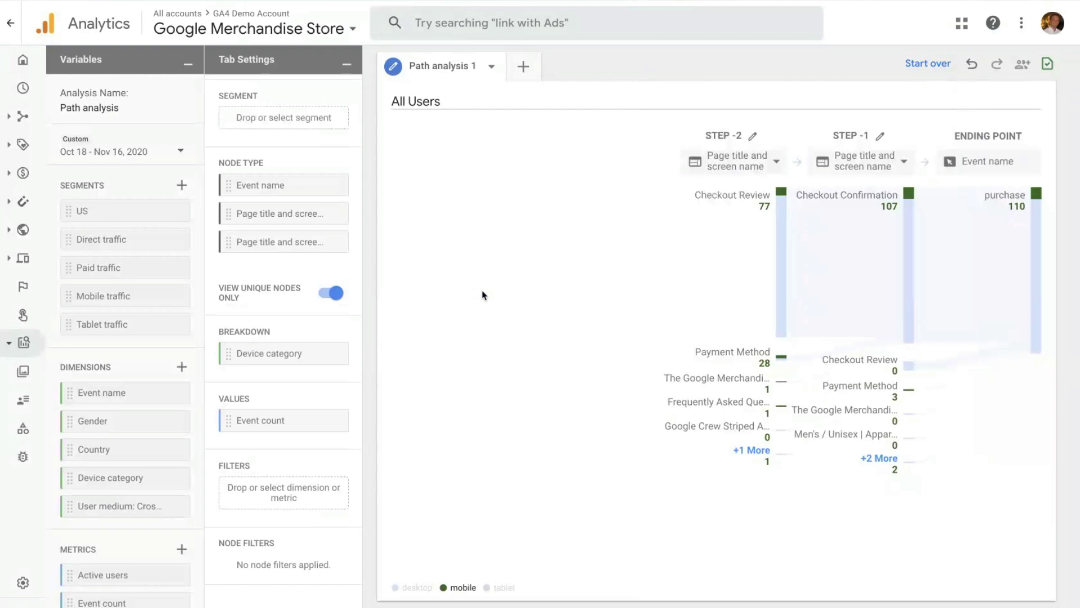
# Turn off 'View unique nodes only' and expand Checkout Review at STEP -2 and STEP -3
pyautogui.click(332, 294)
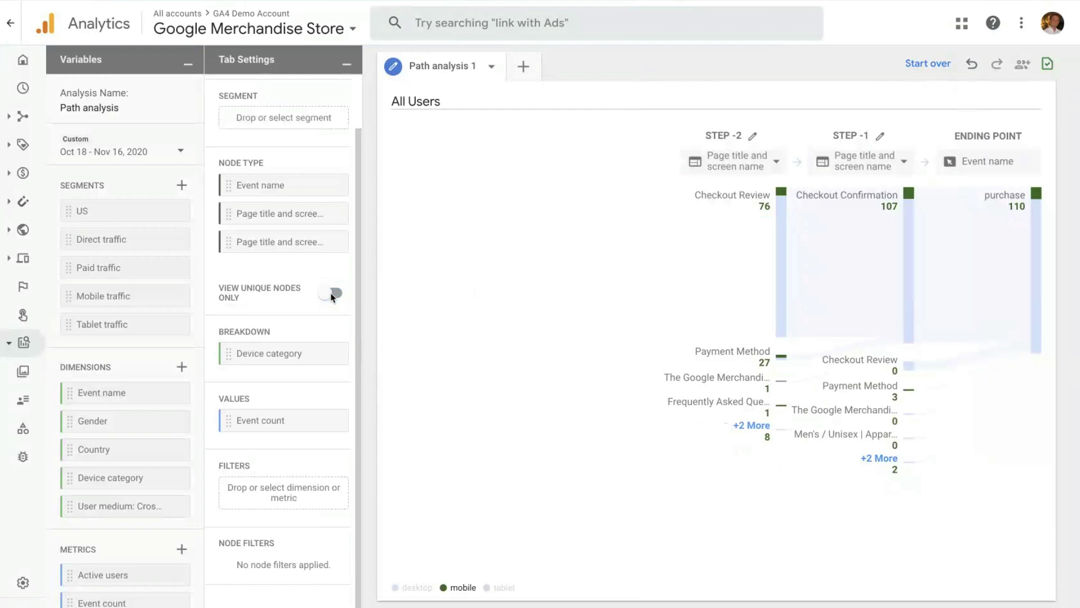
pyautogui.click(779, 293)
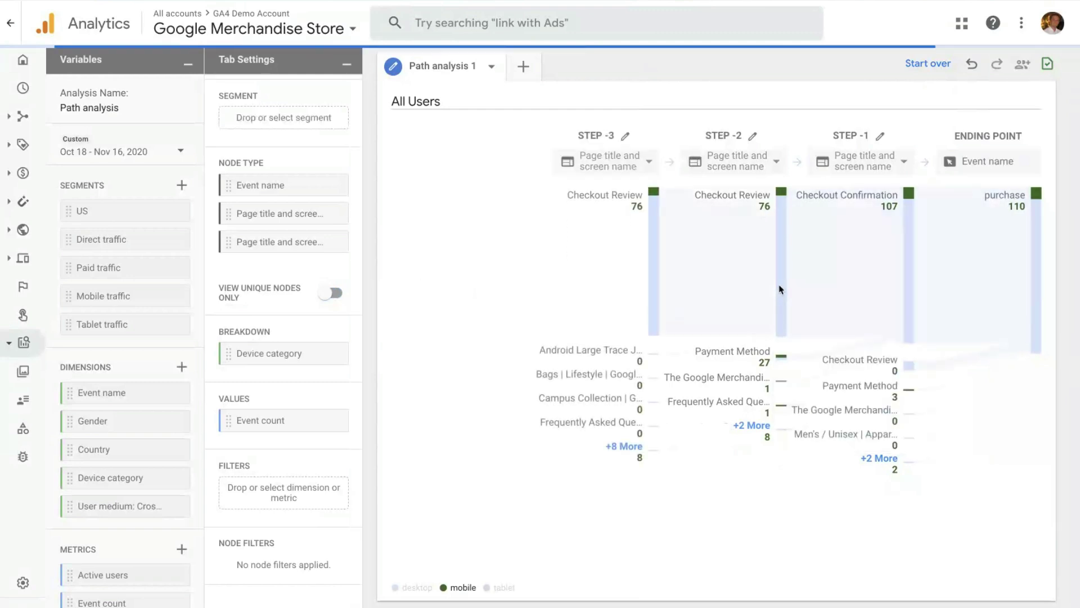
pyautogui.moveTo(779, 289)
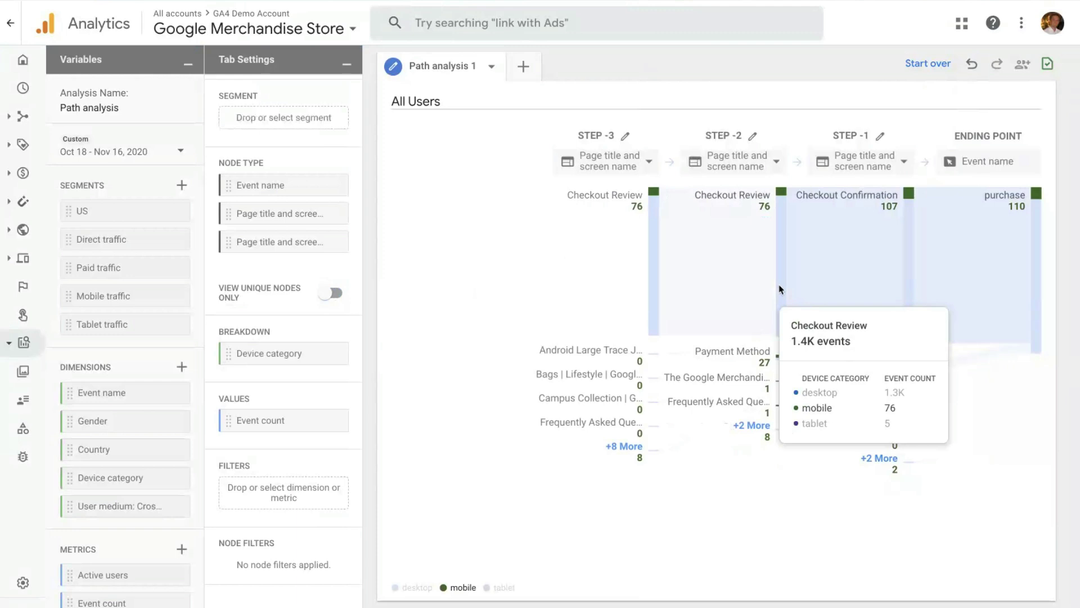
pyautogui.click(655, 253)
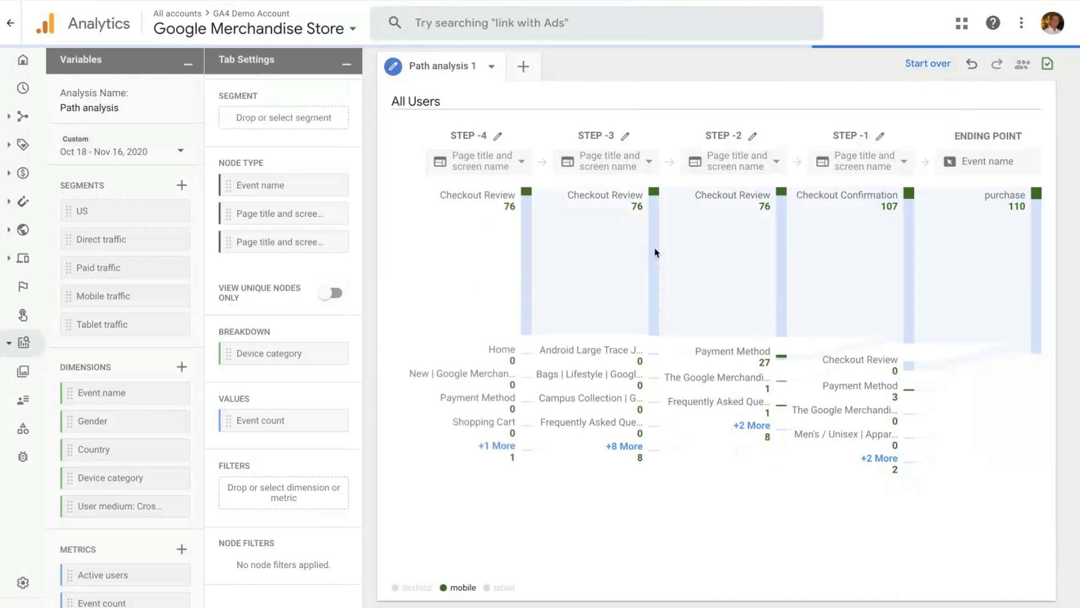
pyautogui.moveTo(655, 253)
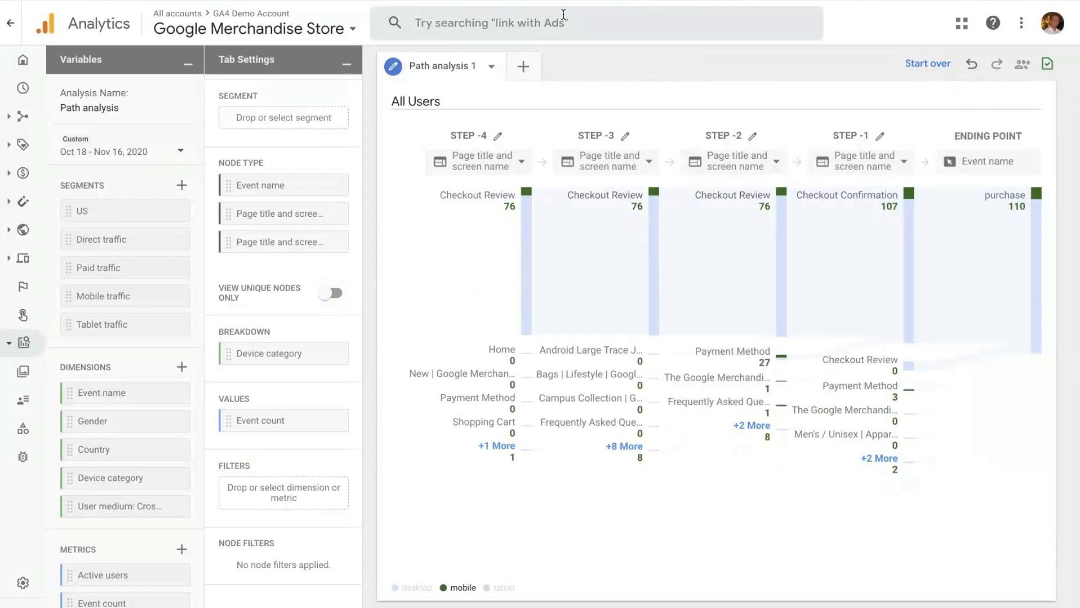
# Add a Funnel analysis tab and open its Edit funnel steps panel
pyautogui.click(524, 67)
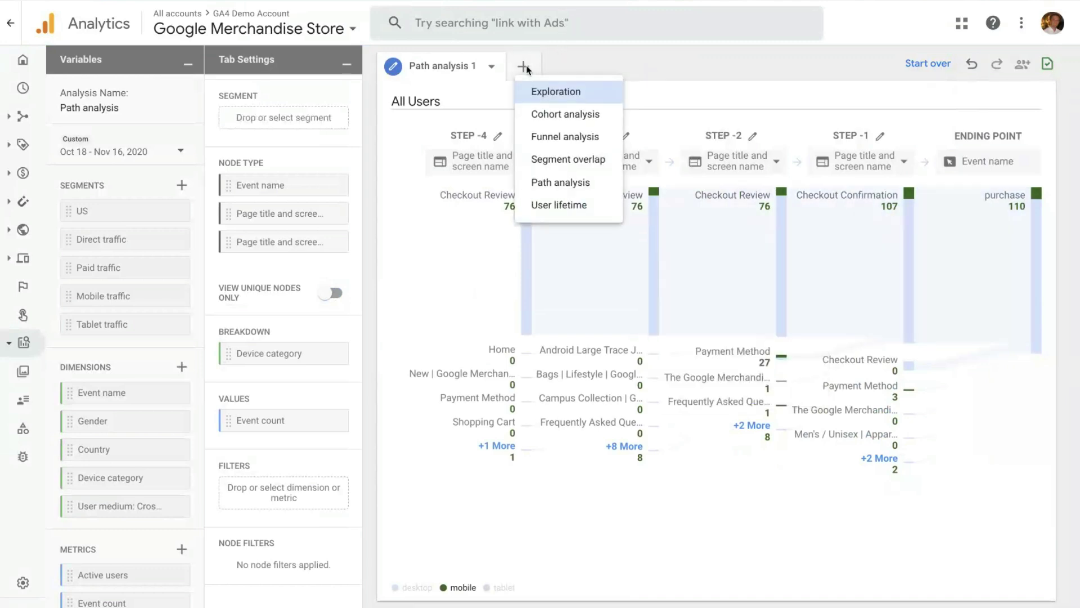
pyautogui.click(549, 136)
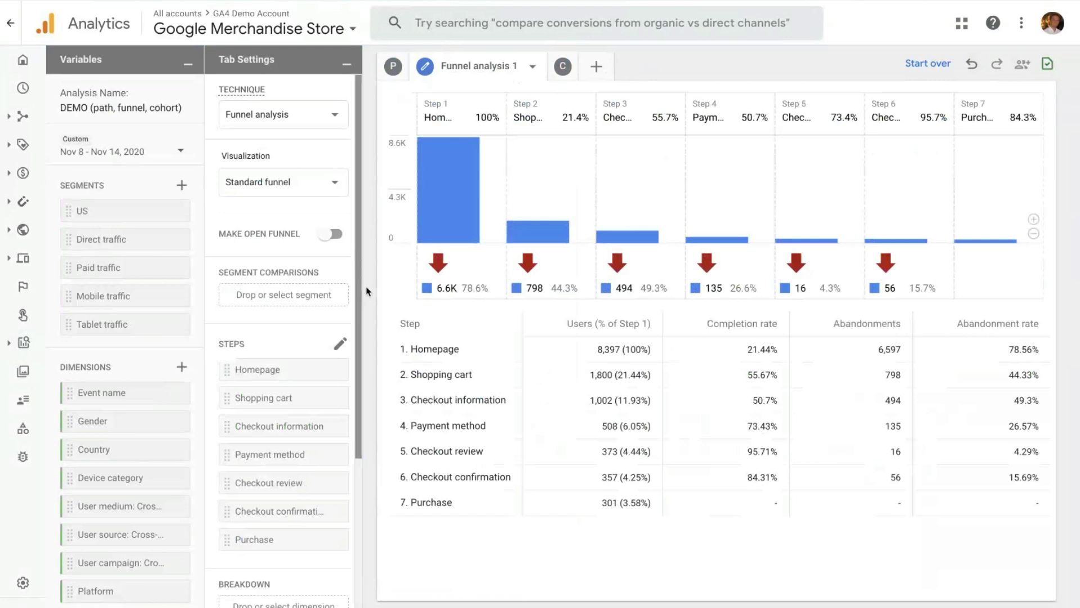
pyautogui.click(340, 345)
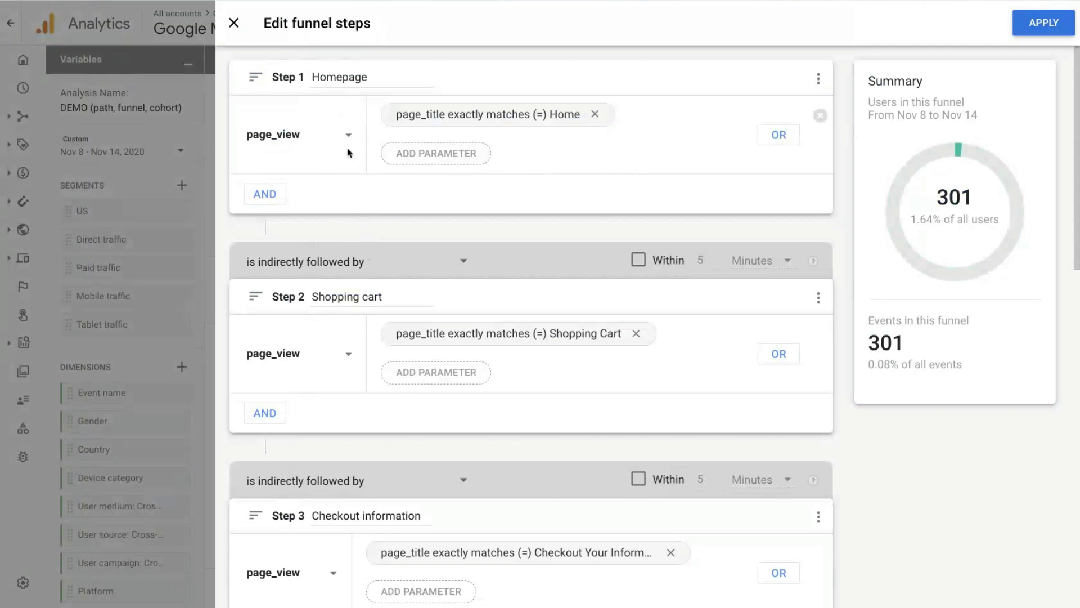
# Apply the seven funnel steps, showing Homepage 8,397 users down to Purchase 301 (3.58%)
pyautogui.click(1032, 28)
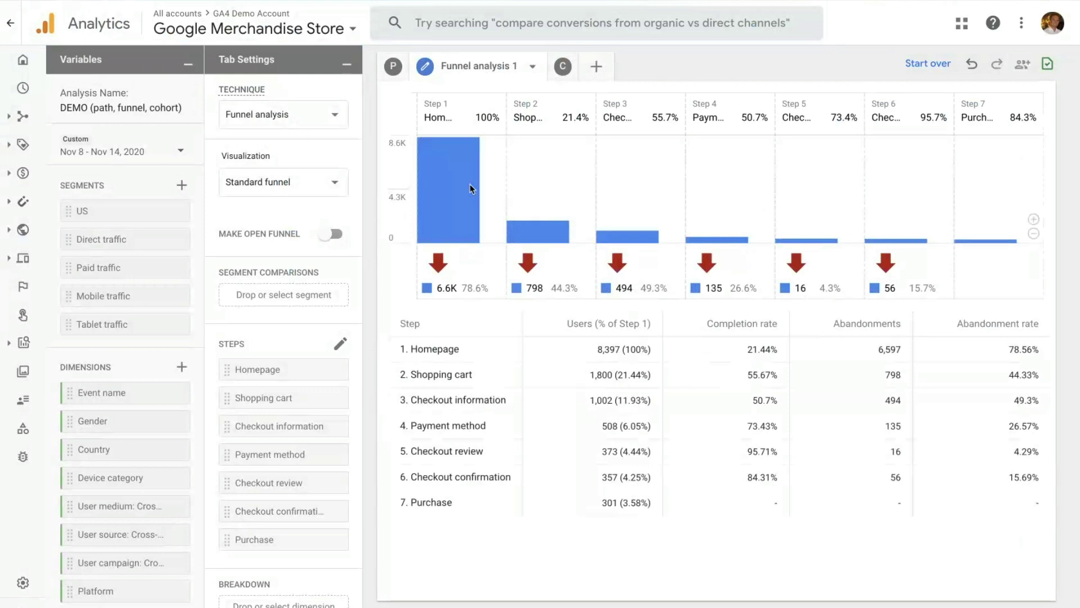
pyautogui.moveTo(481, 206)
pyautogui.moveTo(520, 231)
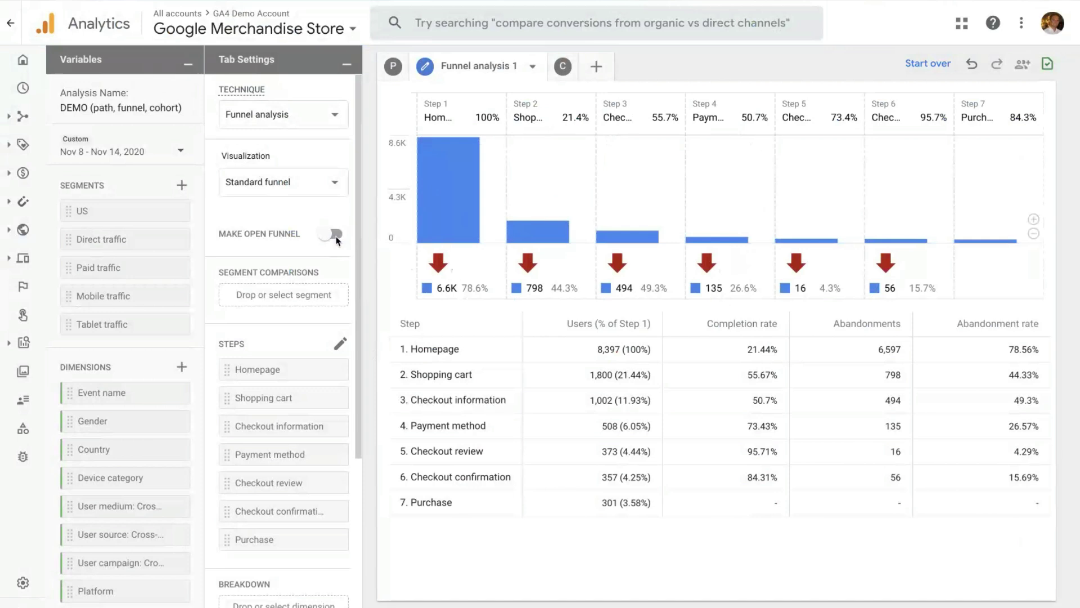
# Turn on Make Open Funnel, giving Homepage 8,110 and Purchase 333 (4.11%)
pyautogui.moveTo(422, 218)
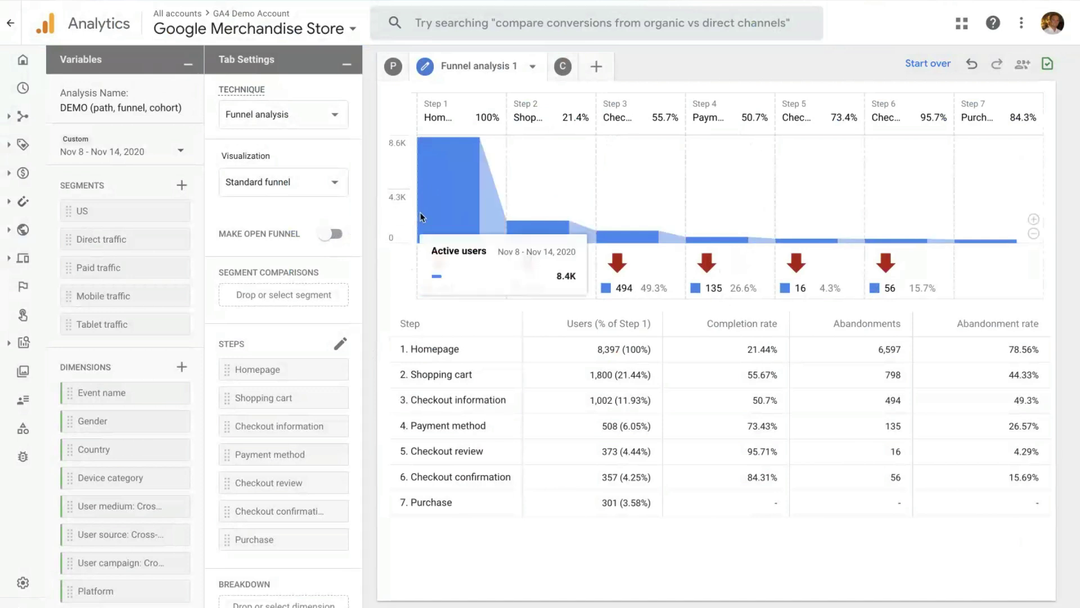
pyautogui.click(331, 235)
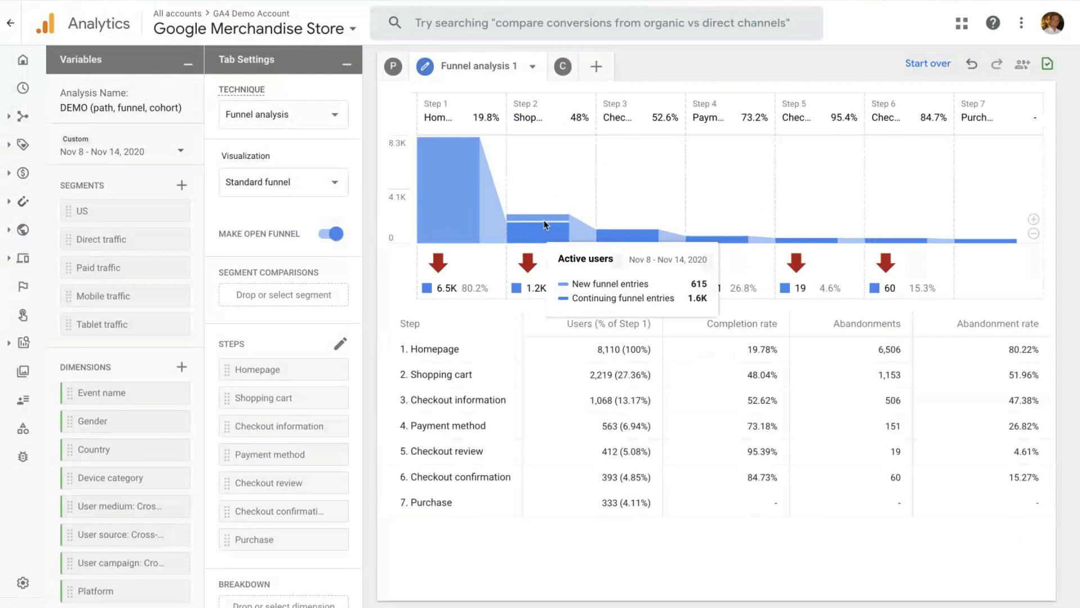
pyautogui.scroll(-5, 300, 588)
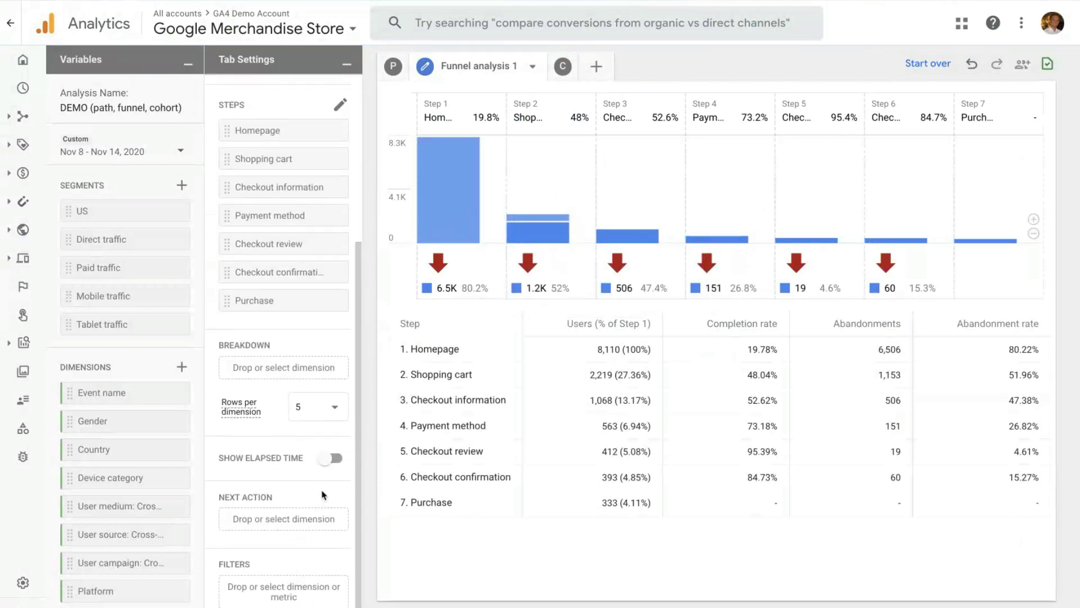
# Turn on Show Elapsed Time and set Next Action to Event name
pyautogui.click(333, 459)
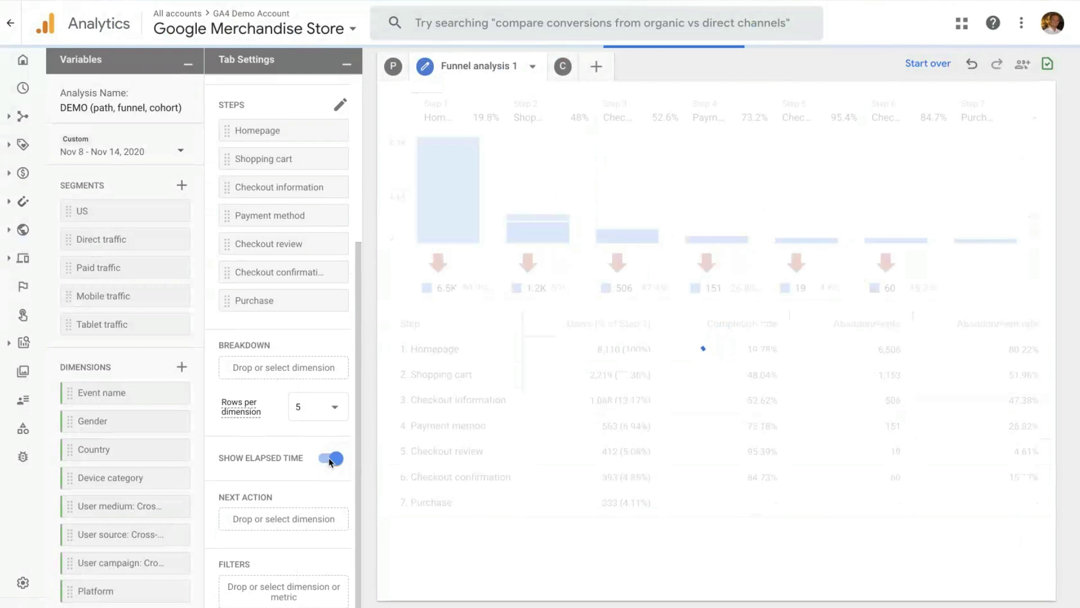
pyautogui.click(314, 520)
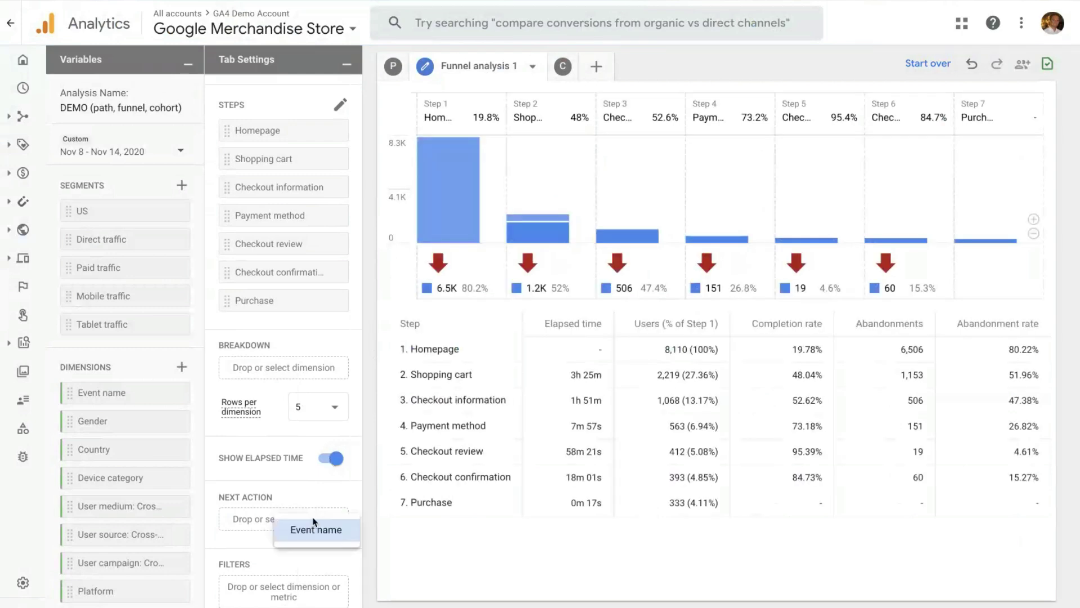
pyautogui.click(315, 529)
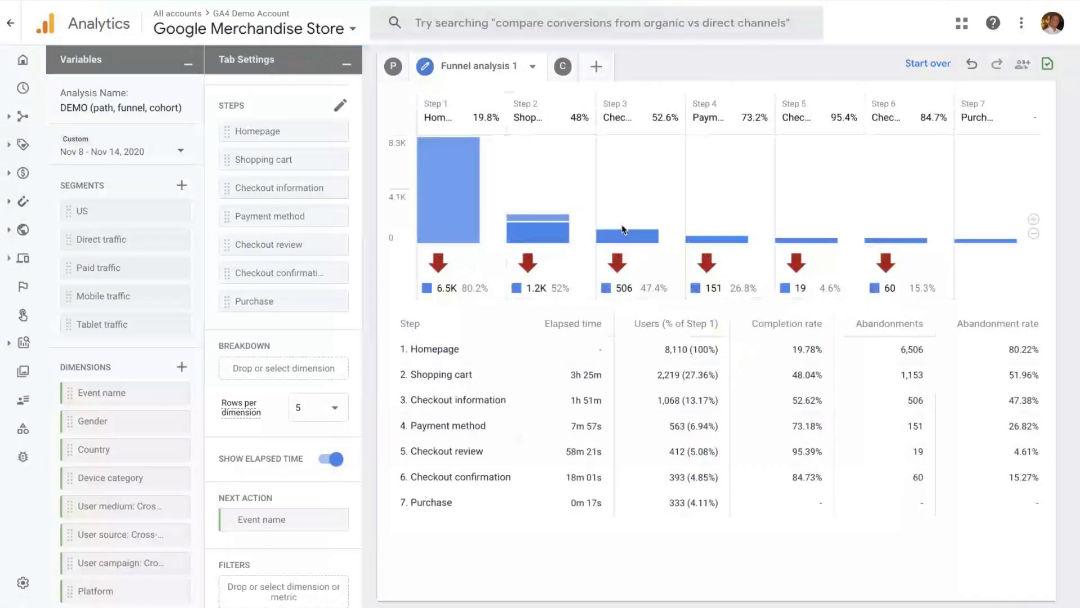
pyautogui.moveTo(624, 238)
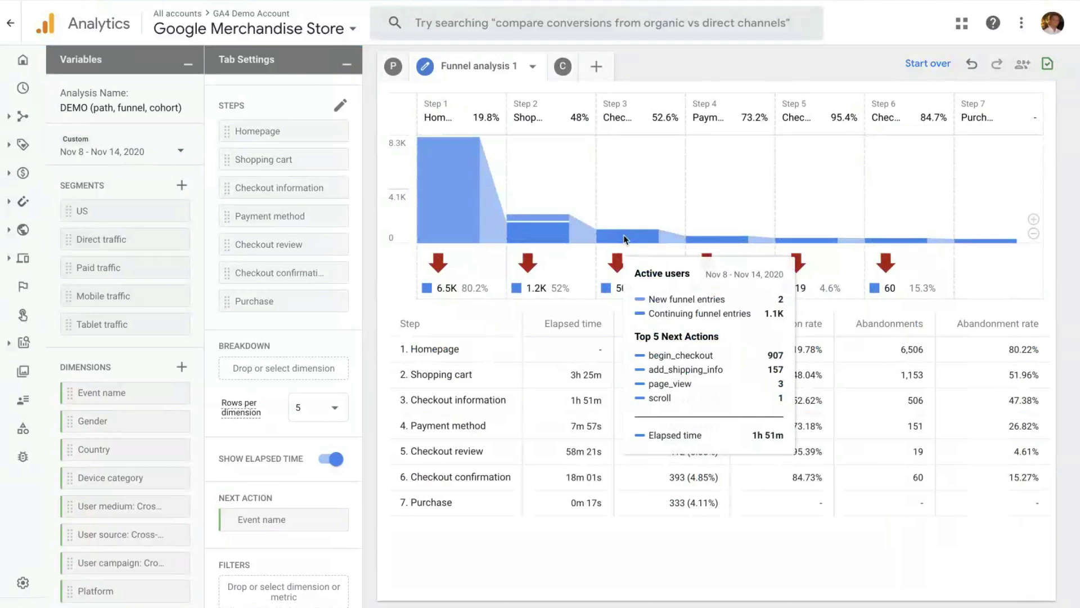
pyautogui.click(625, 238)
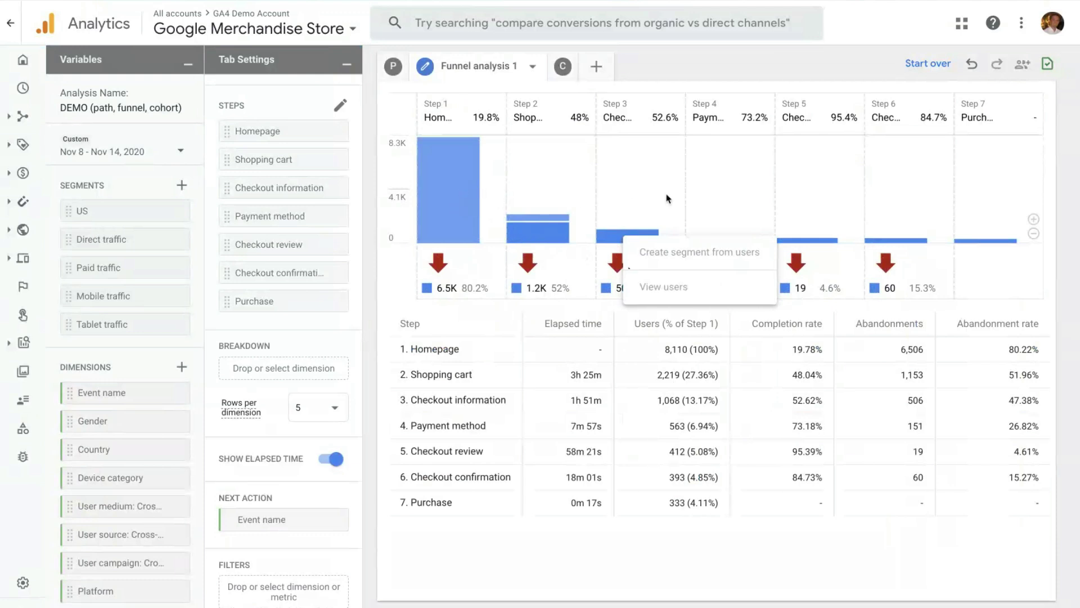
pyautogui.click(539, 289)
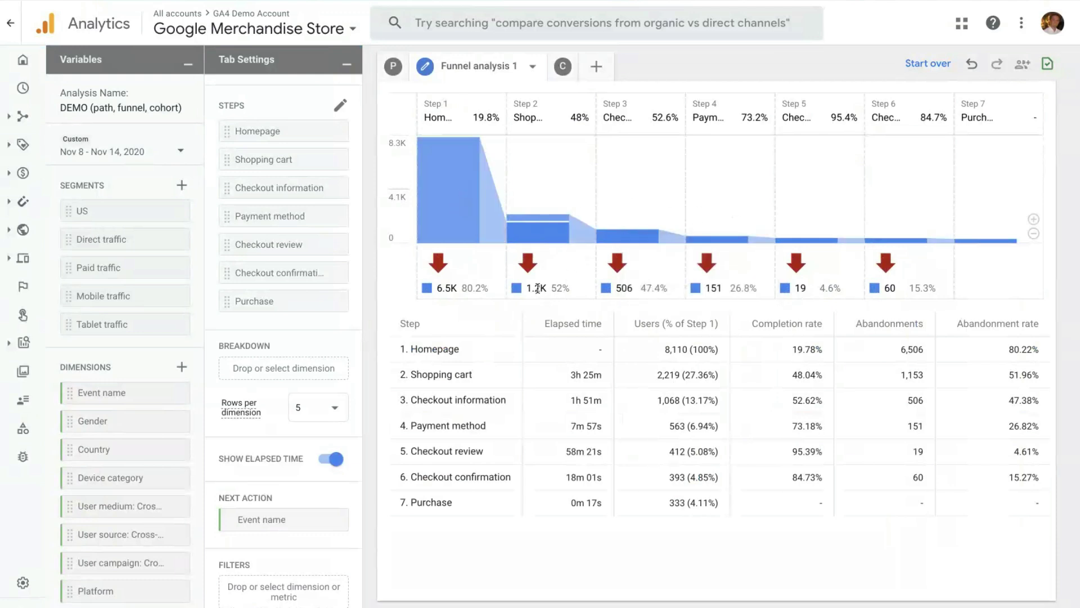
pyautogui.click(539, 289)
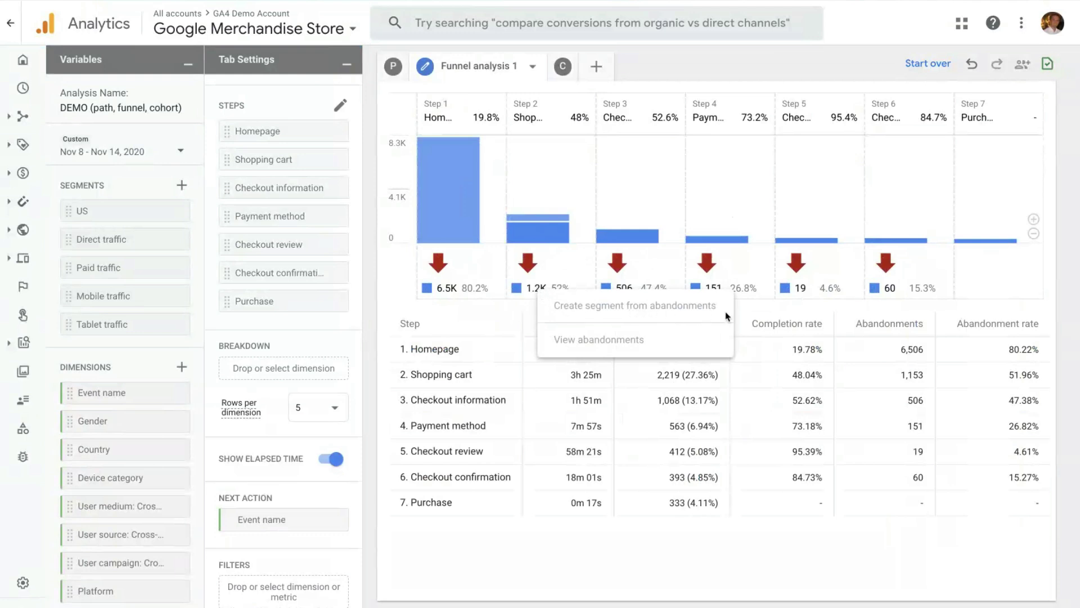
pyautogui.click(791, 305)
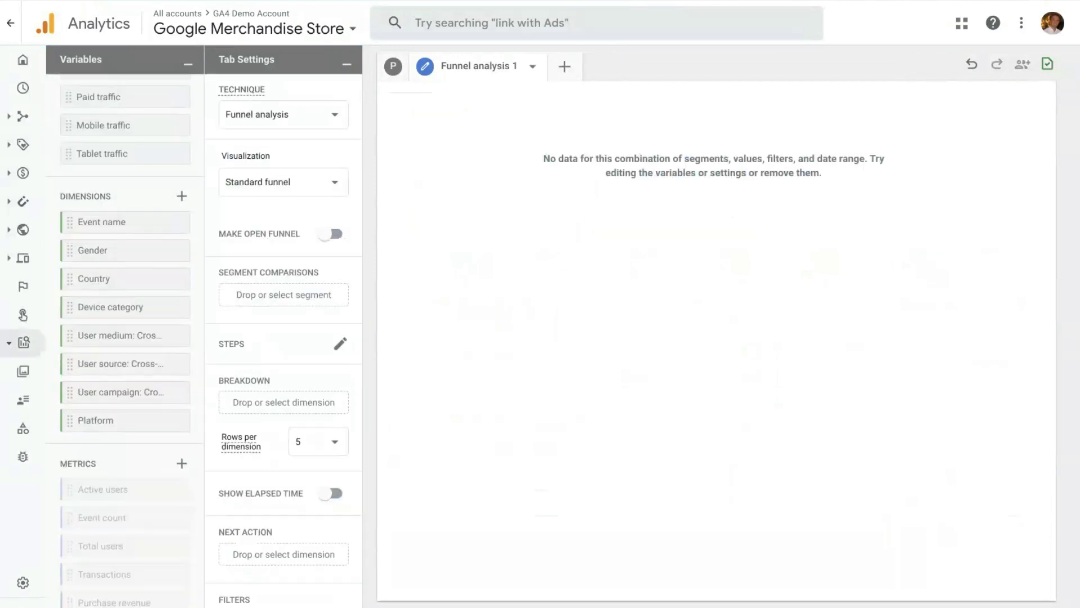
# Add a Cohort analysis tab with weekly first-touch cohorts, 93,053 users in Week 0
pyautogui.click(564, 65)
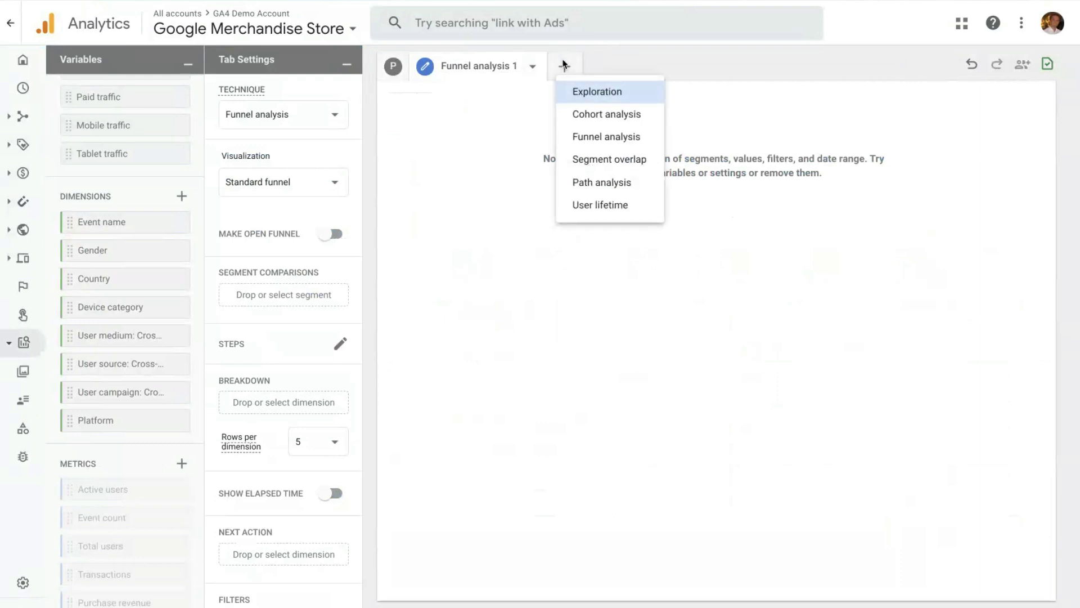
pyautogui.click(600, 115)
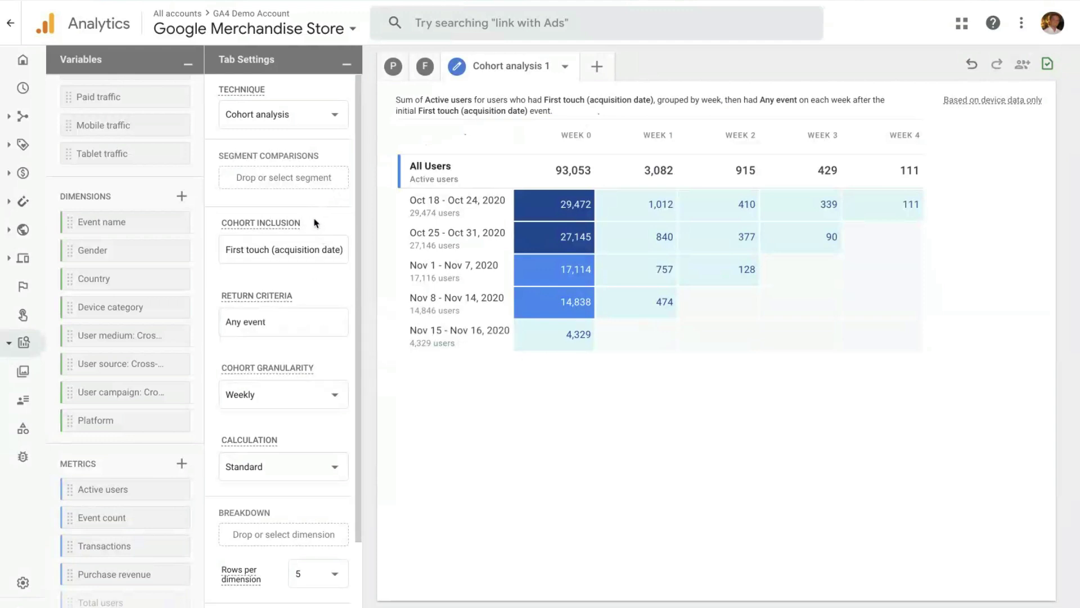
pyautogui.moveTo(313, 222)
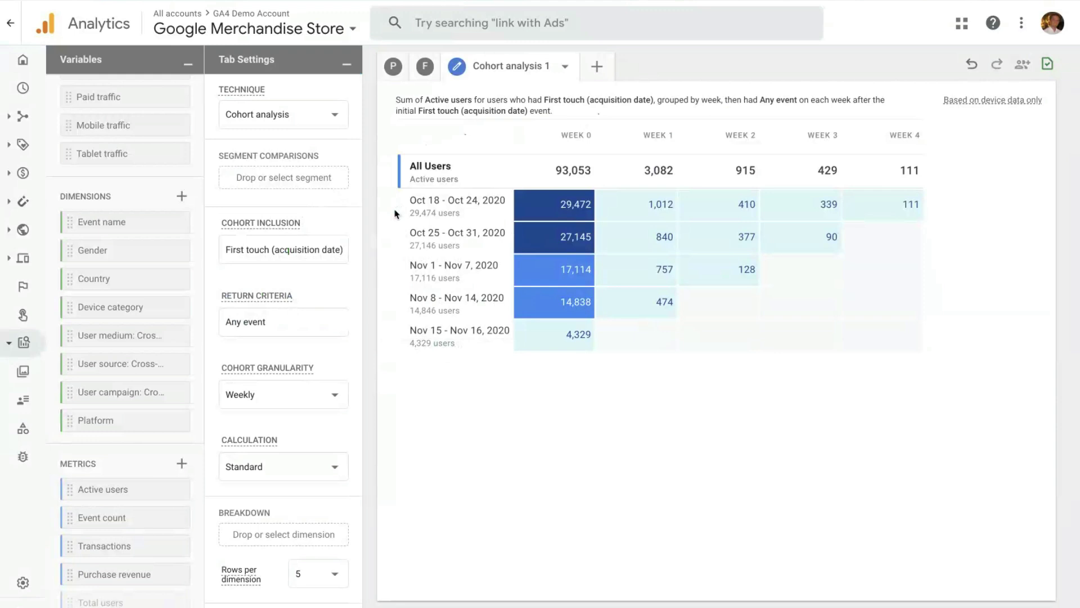
pyautogui.moveTo(645, 205)
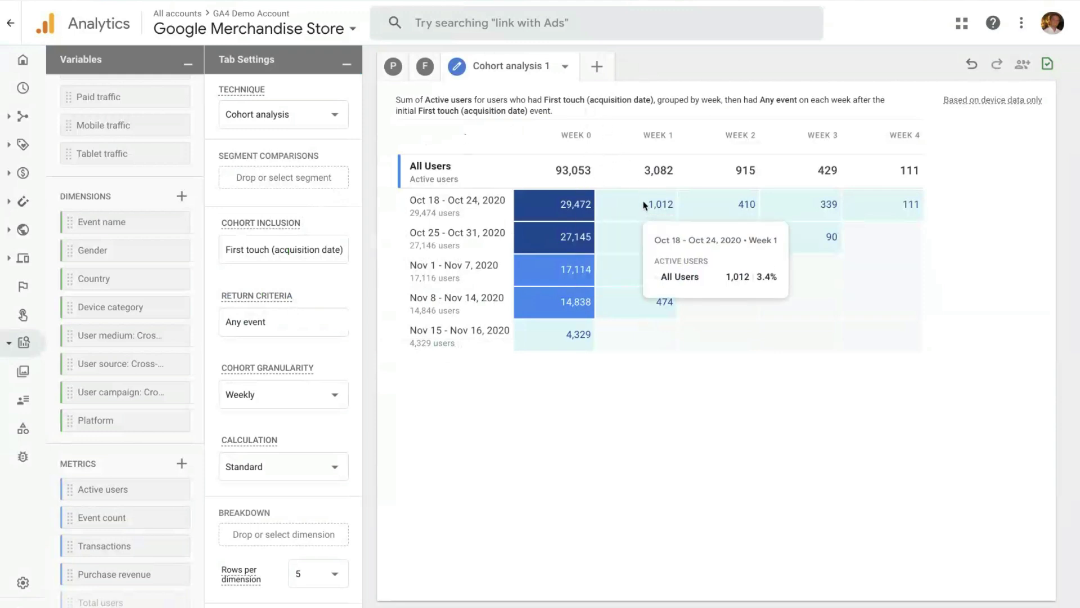
pyautogui.moveTo(713, 208)
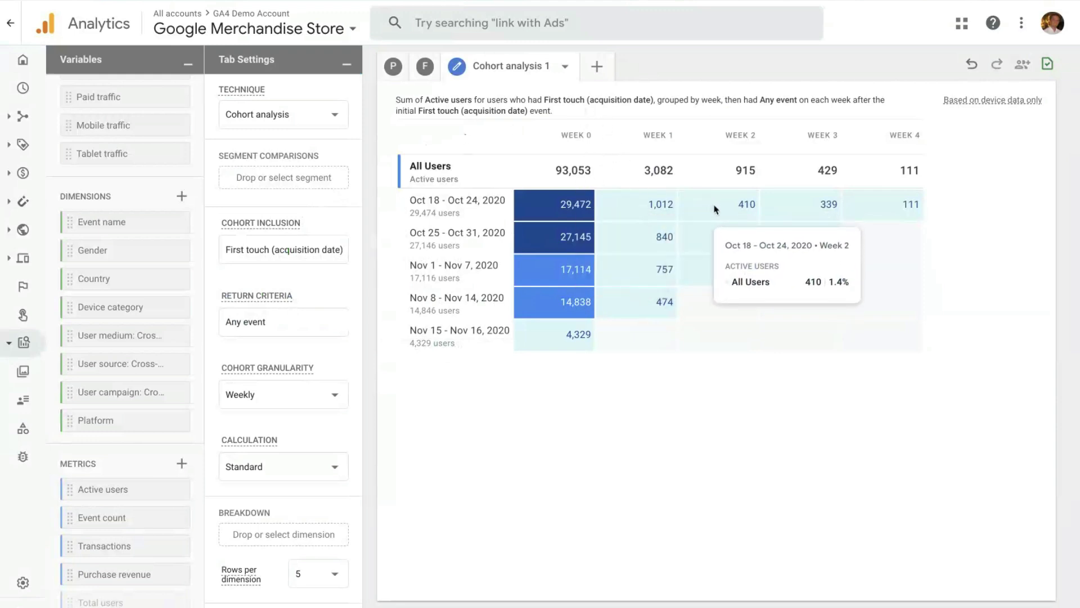
pyautogui.click(330, 397)
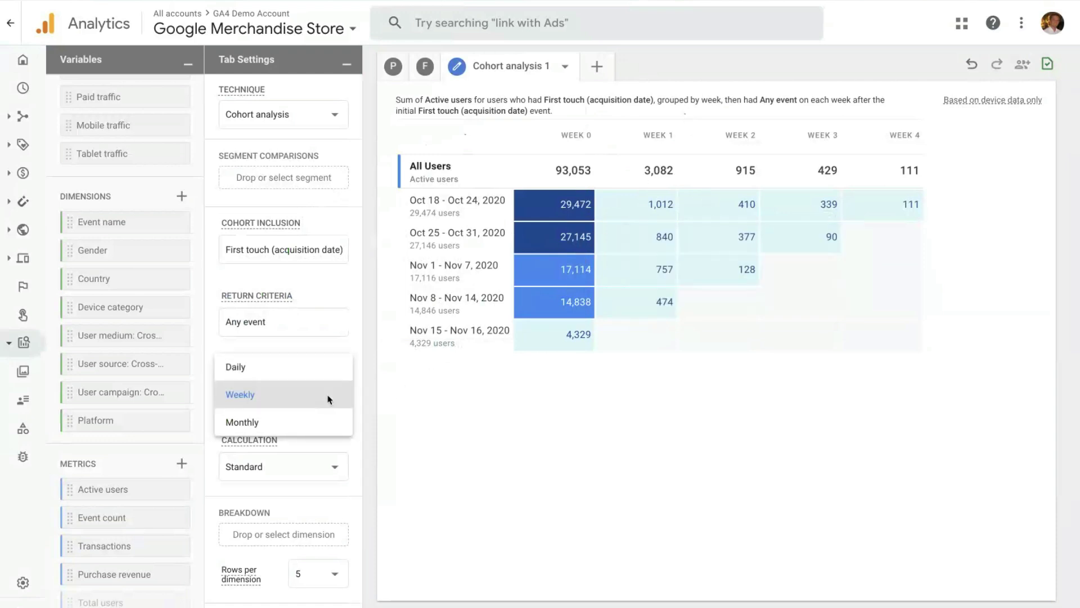
pyautogui.click(439, 418)
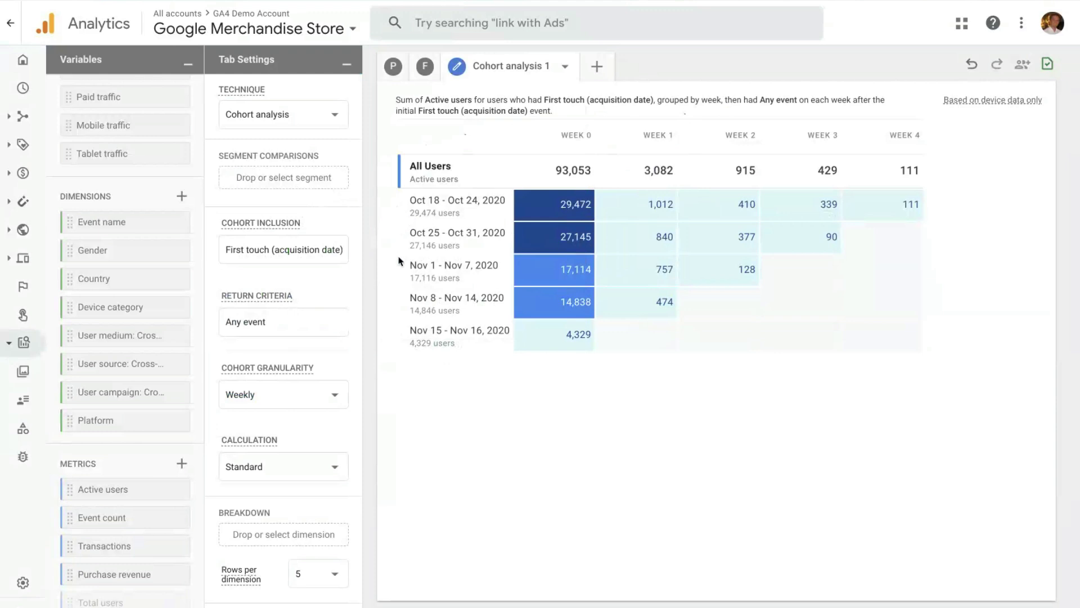
pyautogui.click(289, 328)
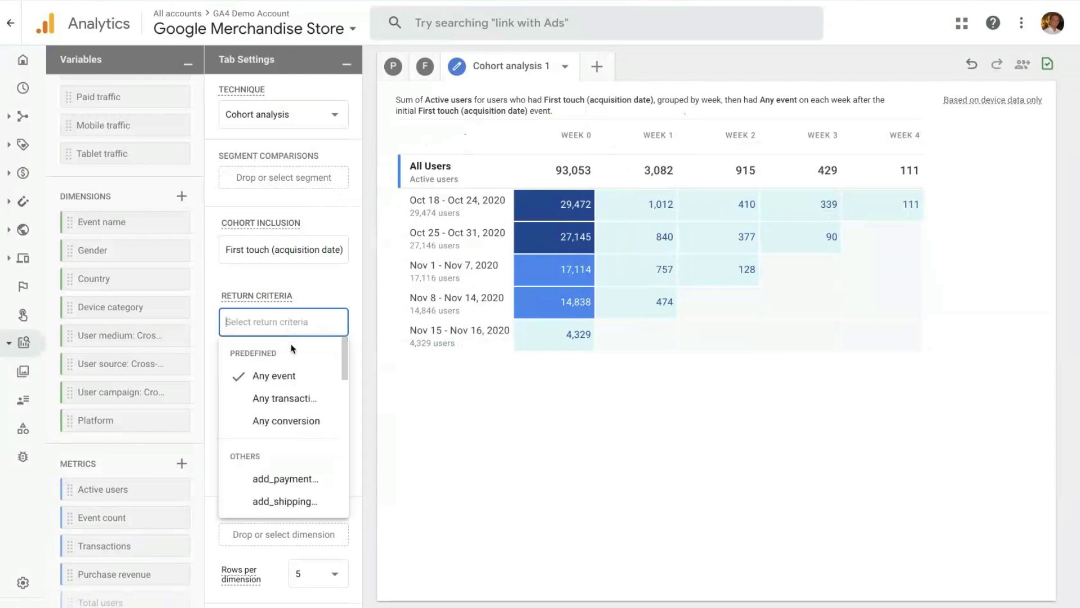
pyautogui.scroll(-3, 292, 478)
pyautogui.scroll(-2, 292, 481)
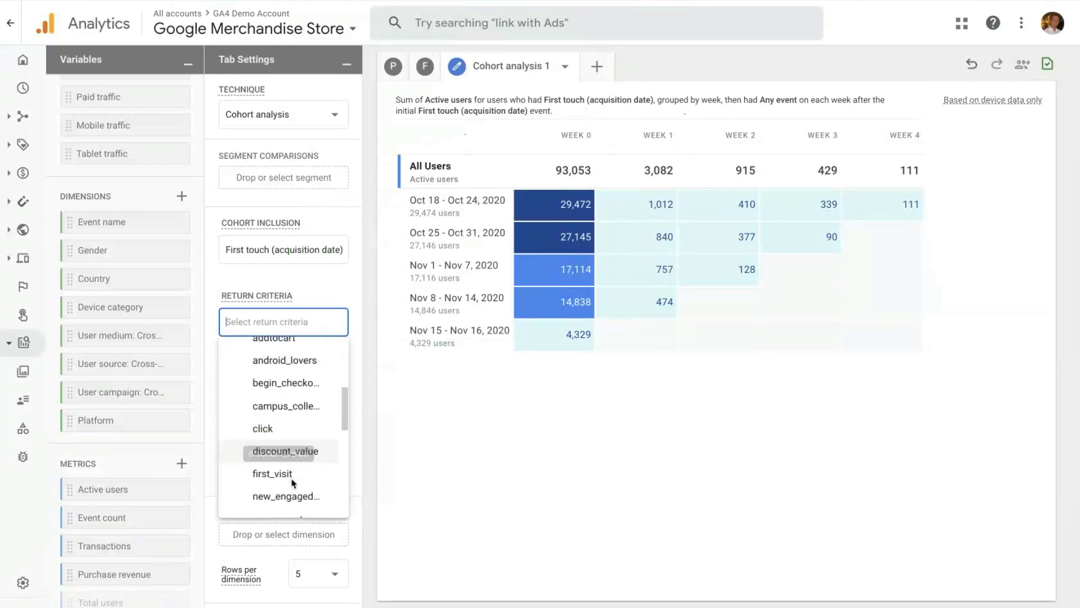
pyautogui.scroll(5, 292, 481)
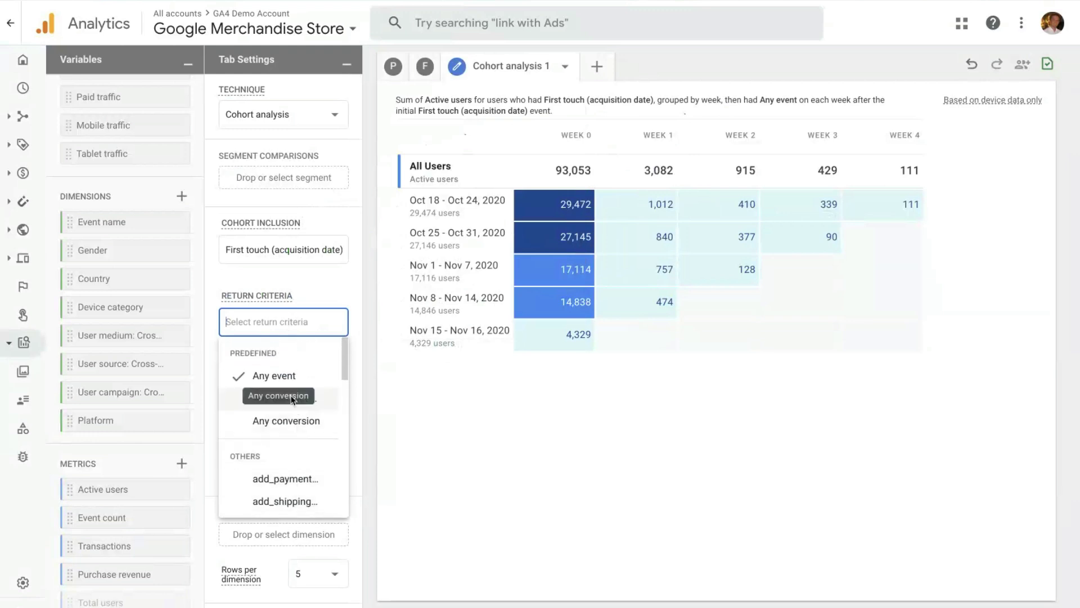
pyautogui.click(371, 323)
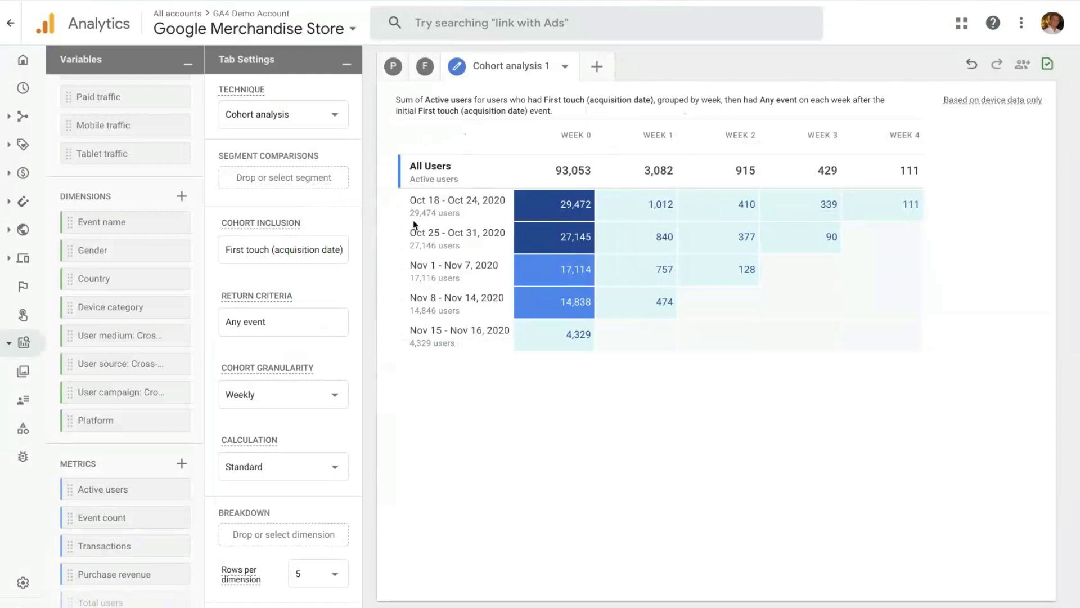
# Set the cohort Metric Type to Per cohort user, showing 100.0% falling to 0.4% by Week 4
pyautogui.moveTo(631, 220)
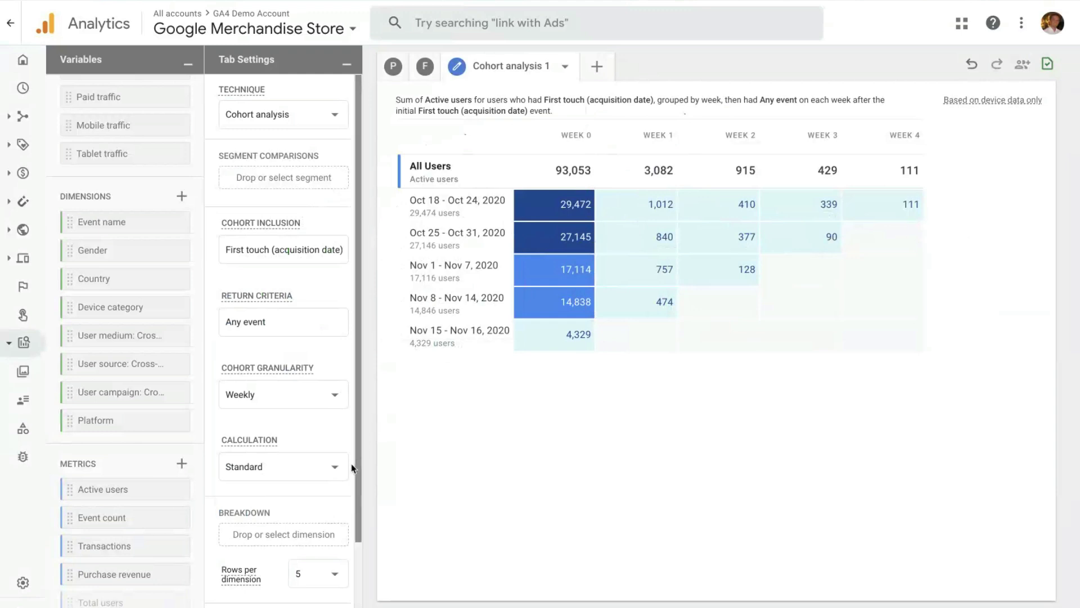
pyautogui.scroll(-2, 338, 498)
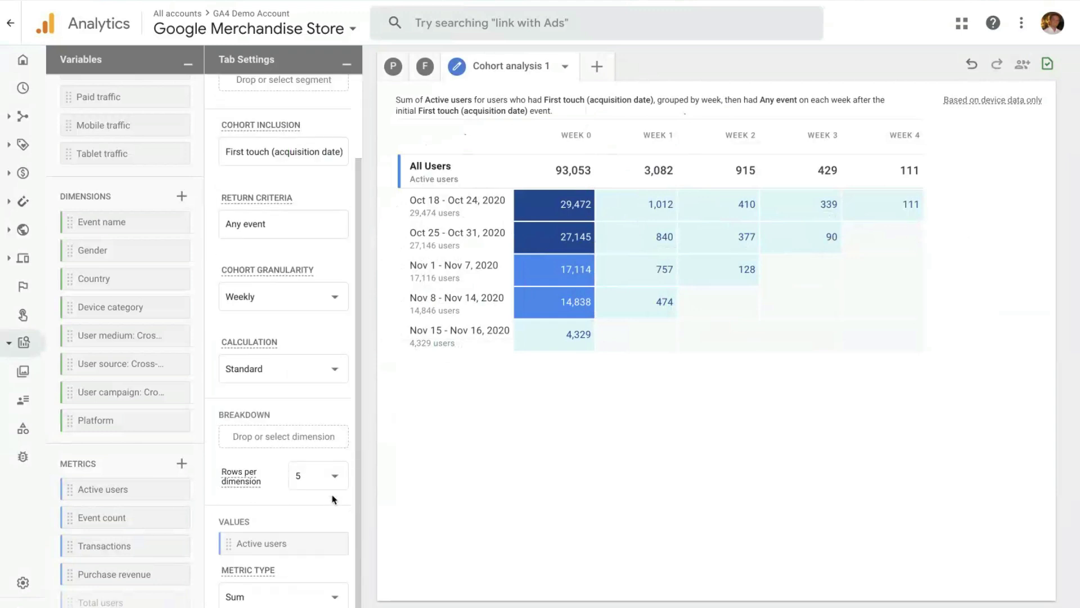
pyautogui.click(270, 598)
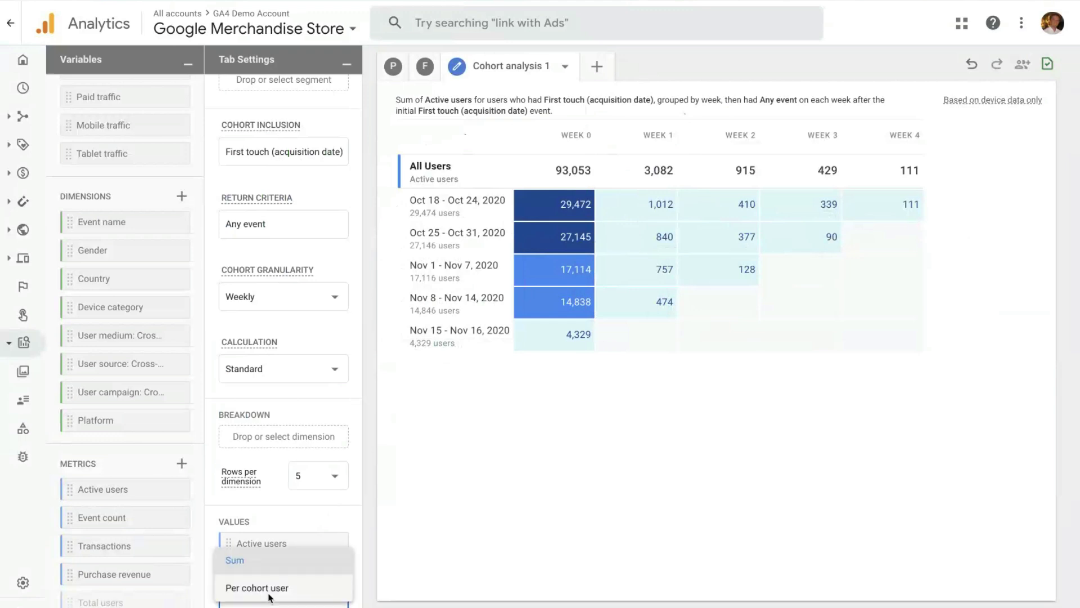
pyautogui.click(273, 588)
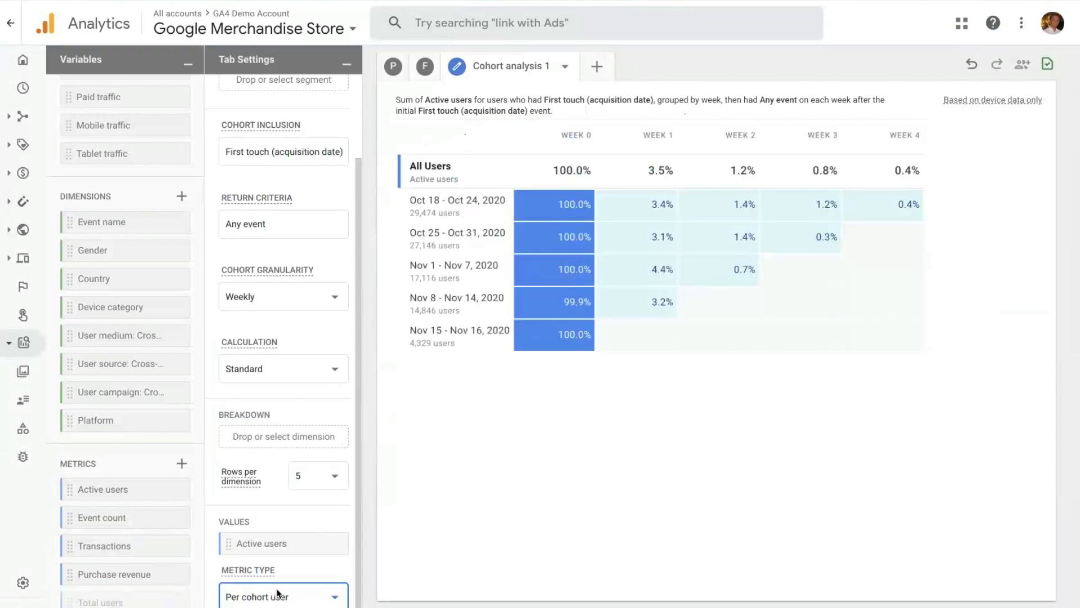
pyautogui.moveTo(695, 239)
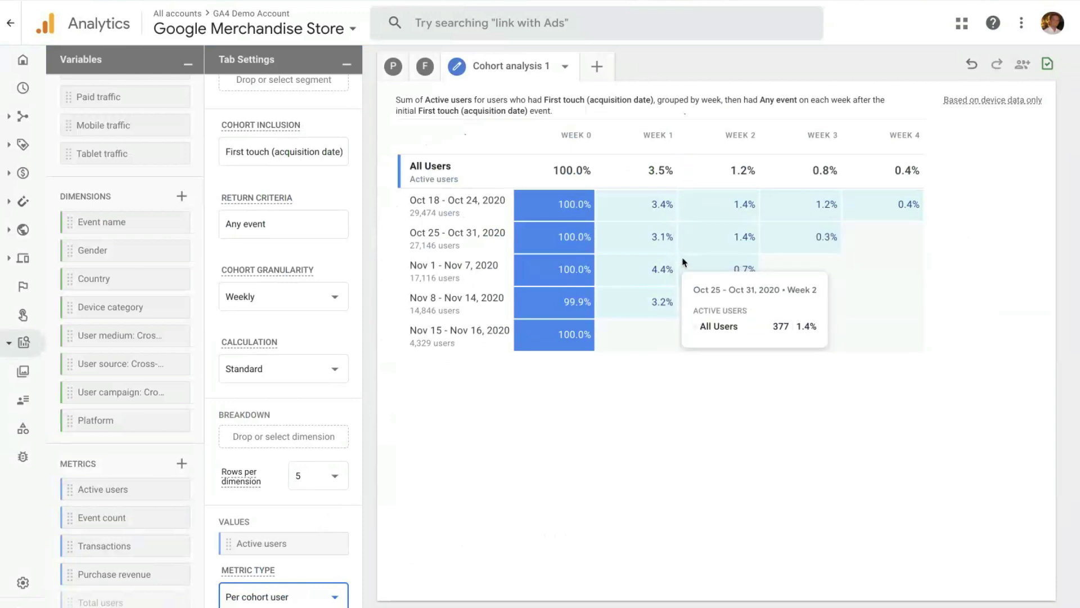
pyautogui.moveTo(628, 285)
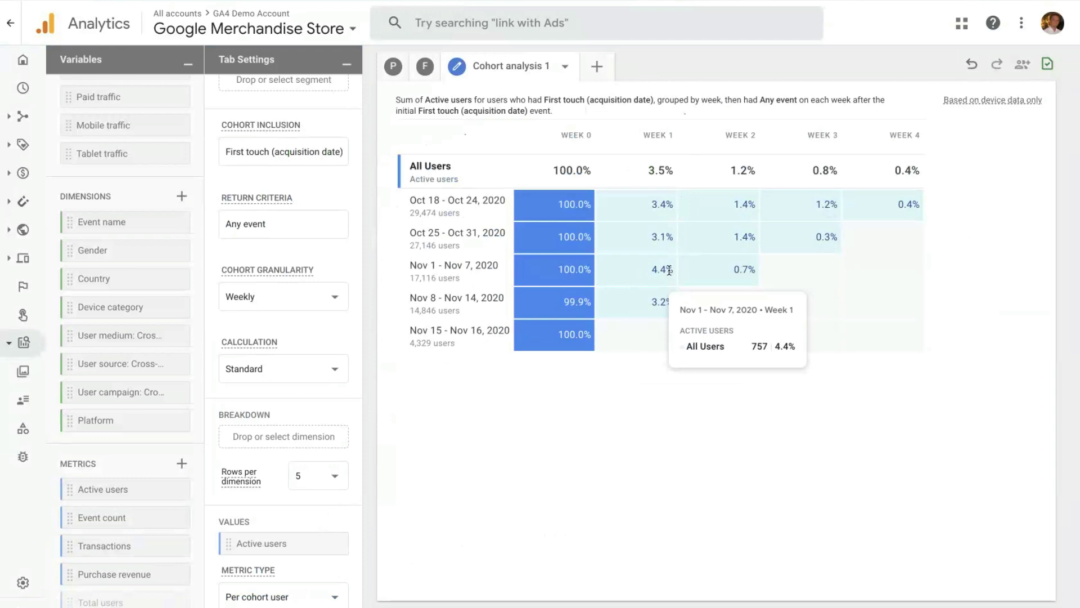
# Set the cohort table's Metric Type back to Sum so cells show summed user counts
pyautogui.click(341, 590)
pyautogui.click(306, 569)
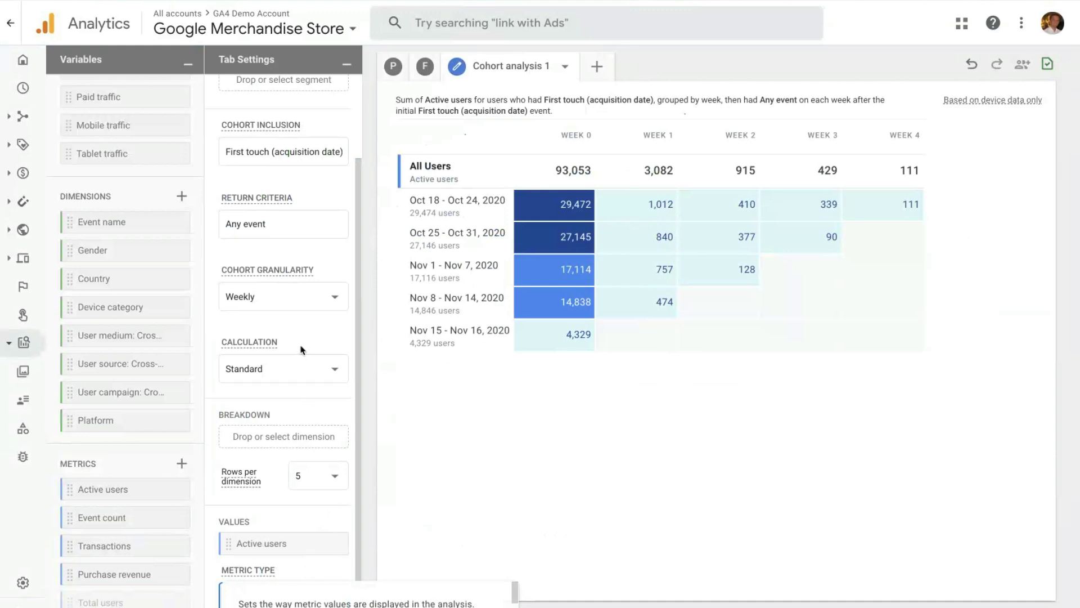
pyautogui.moveTo(300, 351)
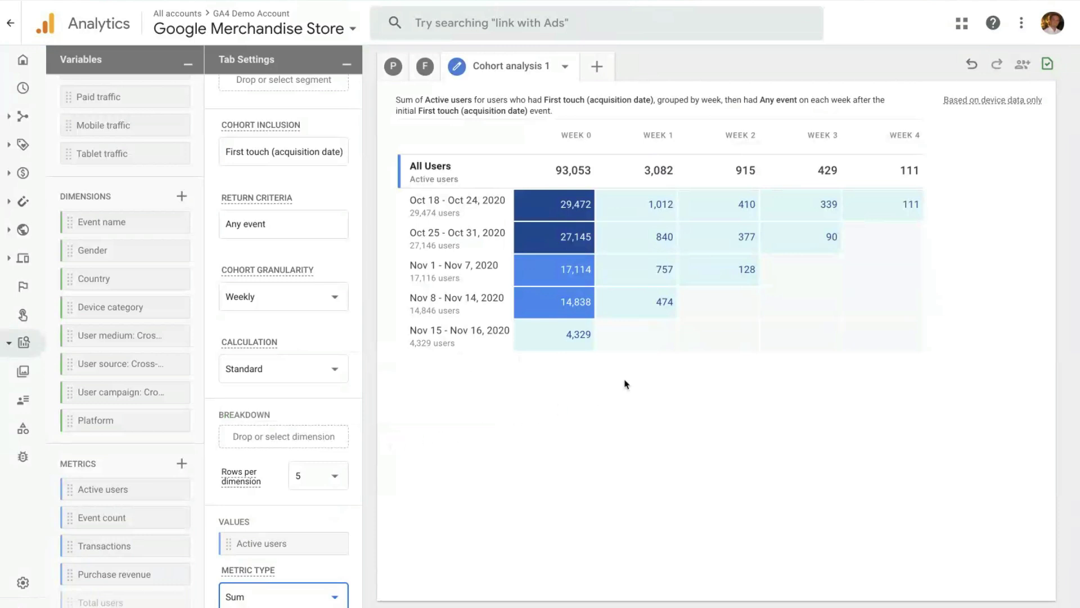
pyautogui.doubleClick(748, 213)
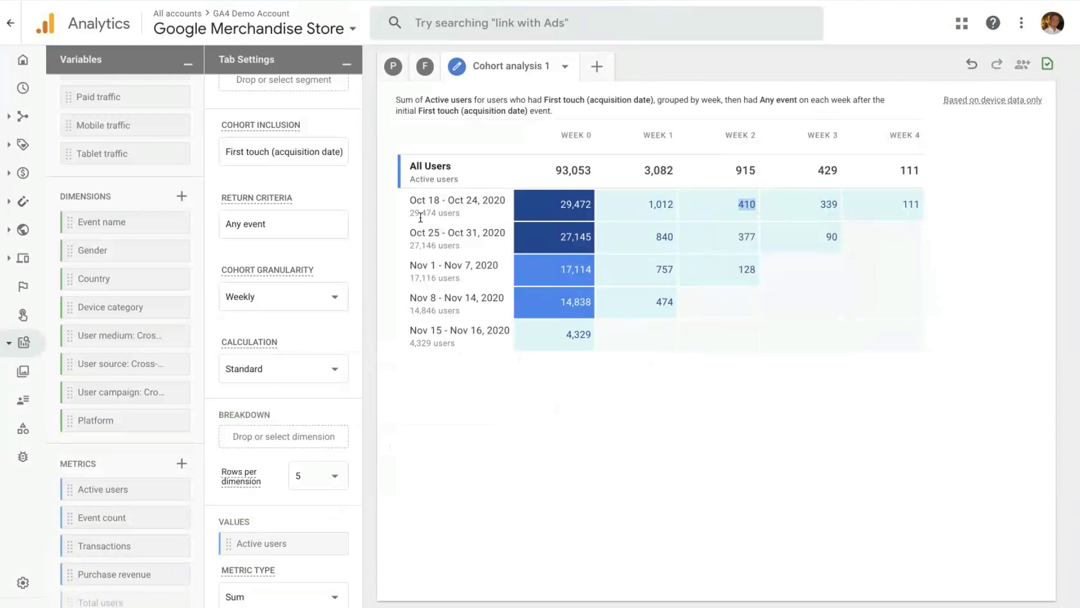
# Switch the cohort calculation to Rolling, with All Users dropping from 93,053 to 12 by Week 4
pyautogui.click(336, 370)
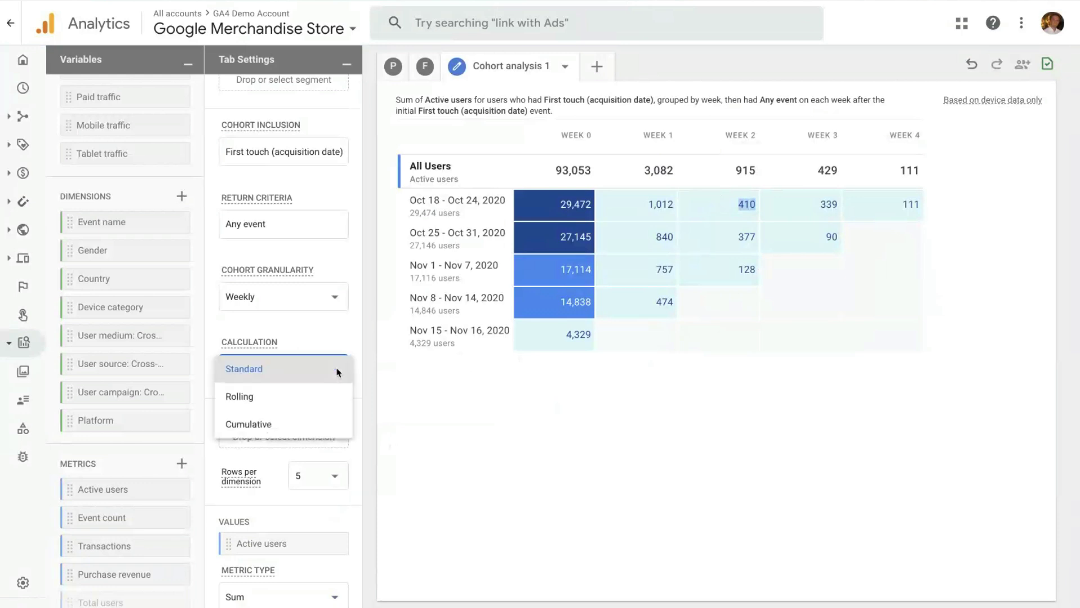
pyautogui.click(293, 403)
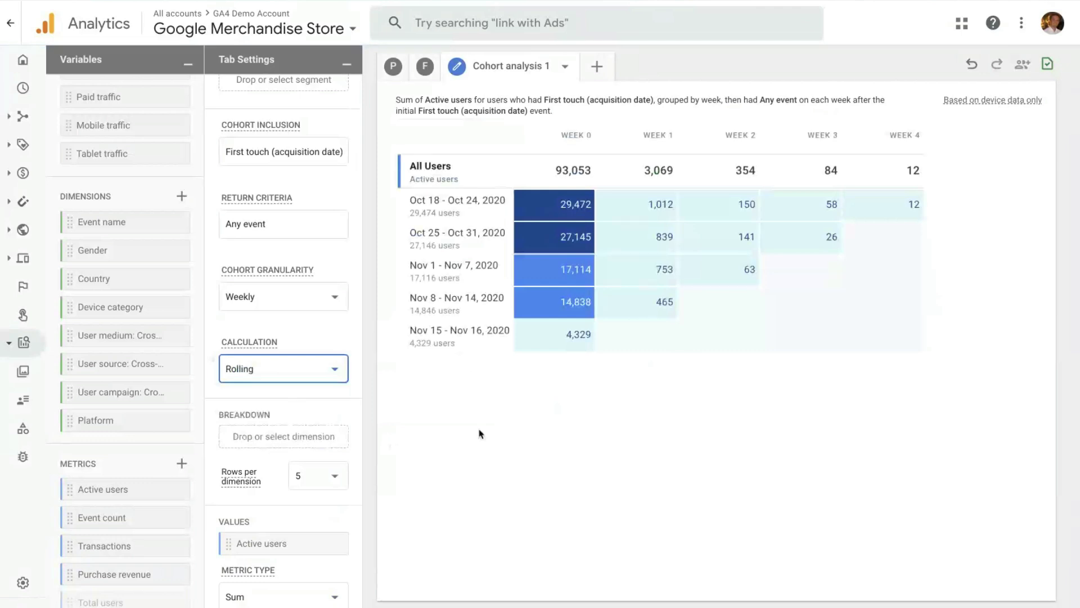
pyautogui.moveTo(754, 221)
pyautogui.moveTo(327, 544)
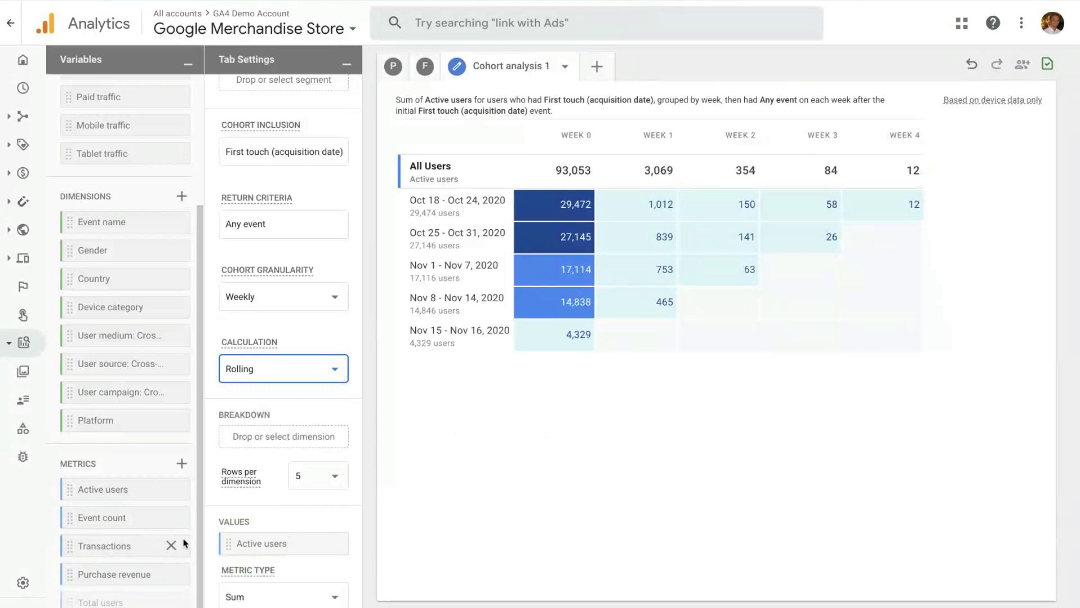
# Replace Active users with Purchase revenue in Values and set the calculation to Cumulative
pyautogui.click(329, 543)
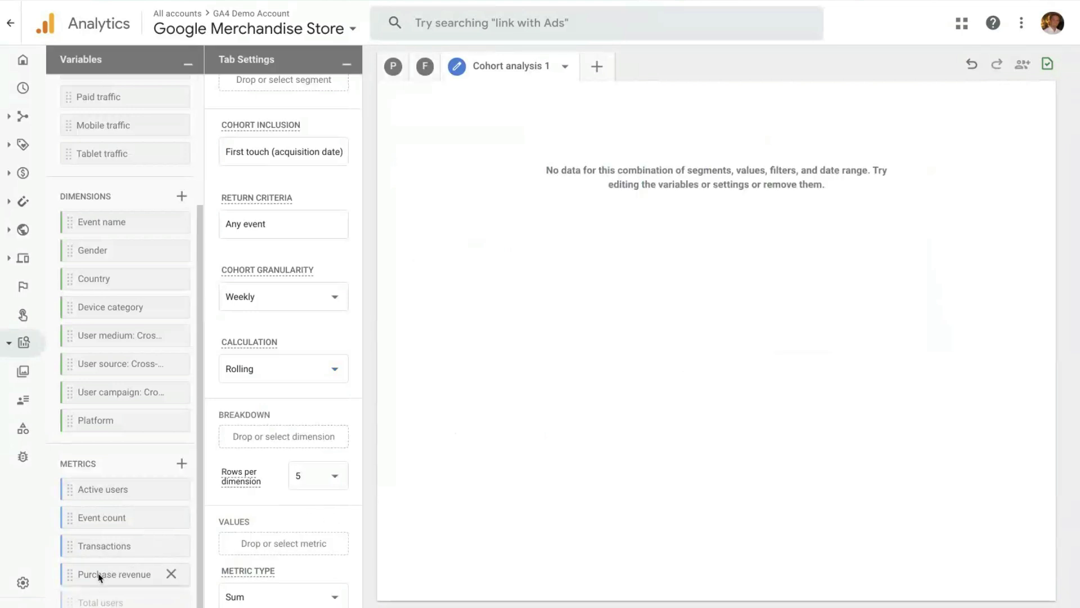
pyautogui.moveTo(103, 575); pyautogui.dragTo(250, 545)
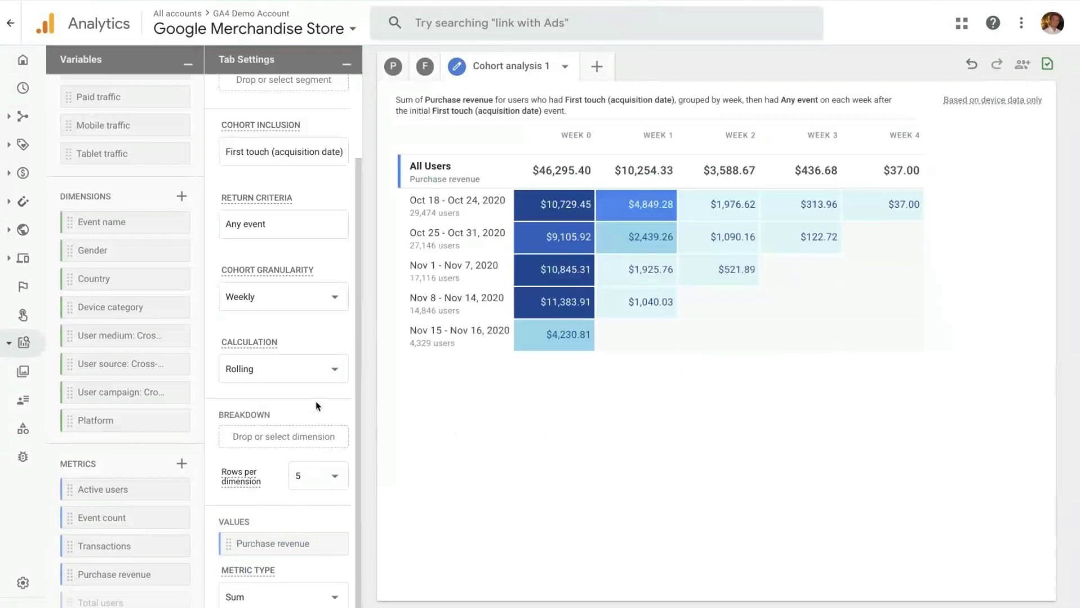
pyautogui.click(334, 374)
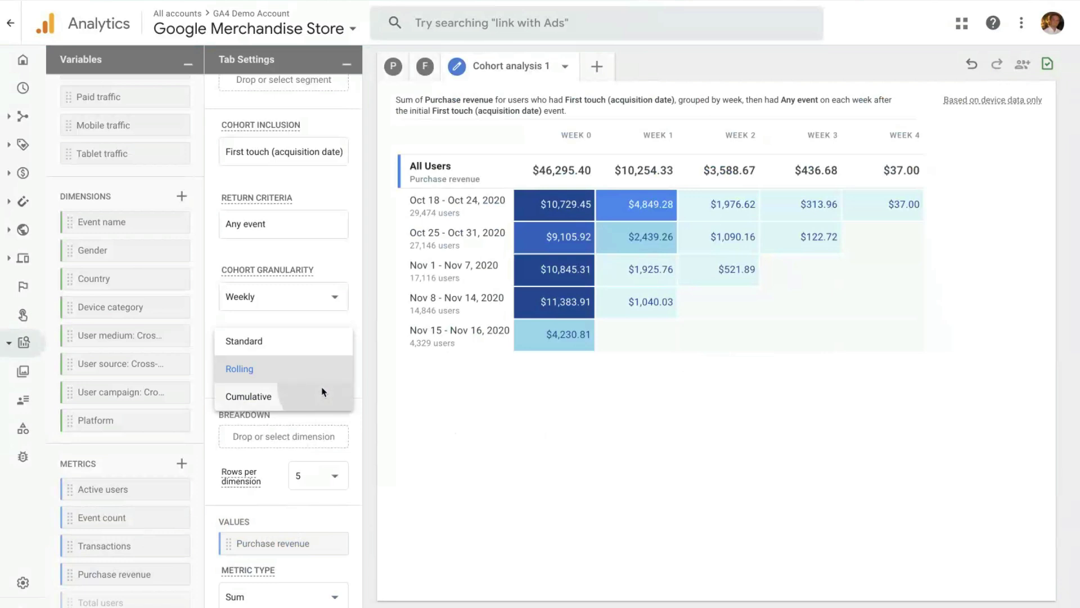
pyautogui.click(323, 391)
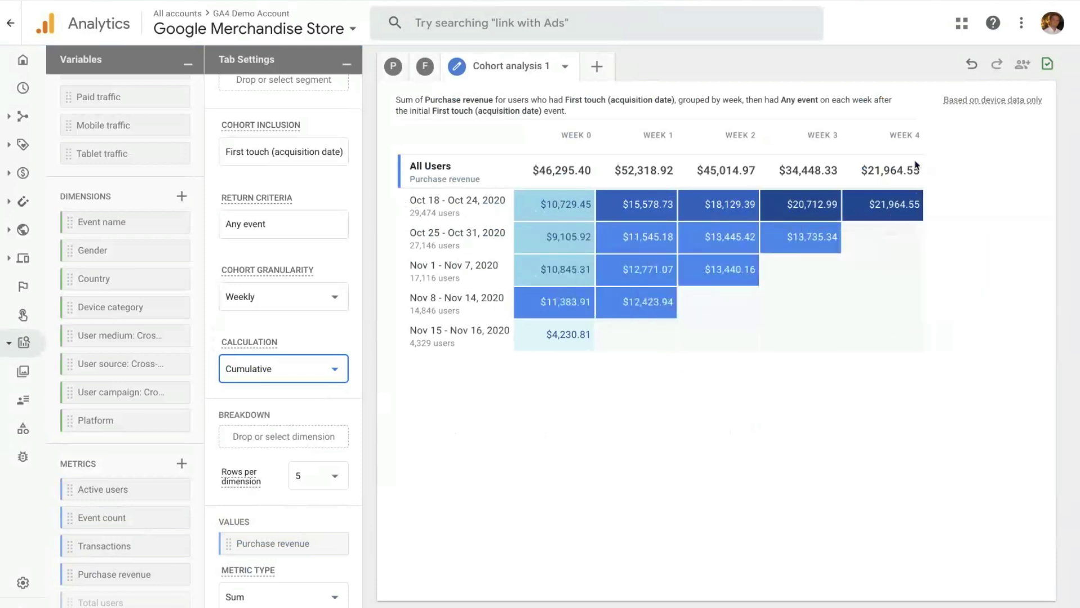
pyautogui.moveTo(901, 215)
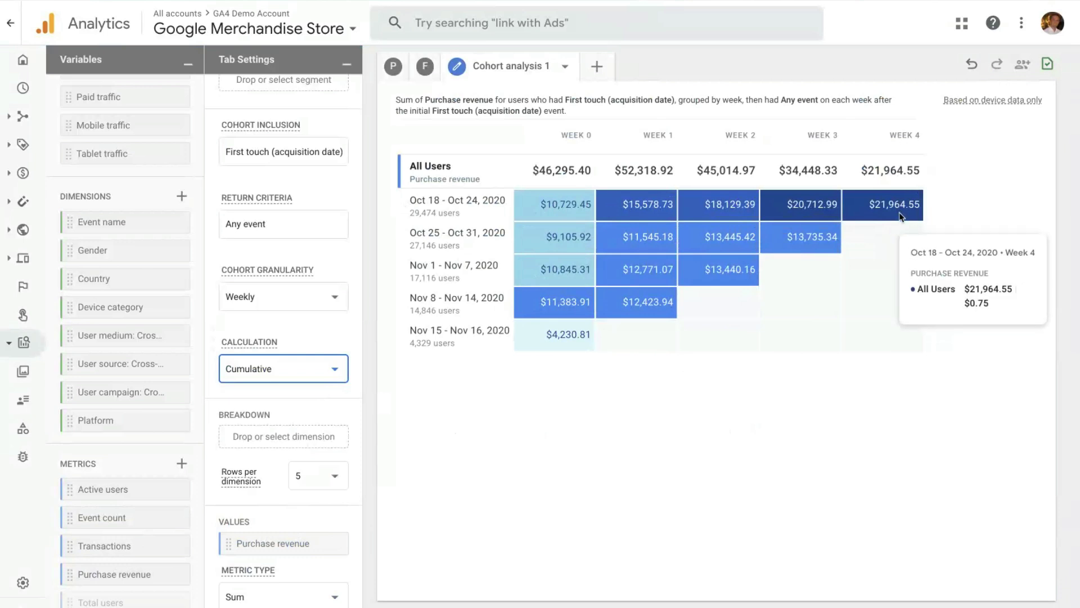